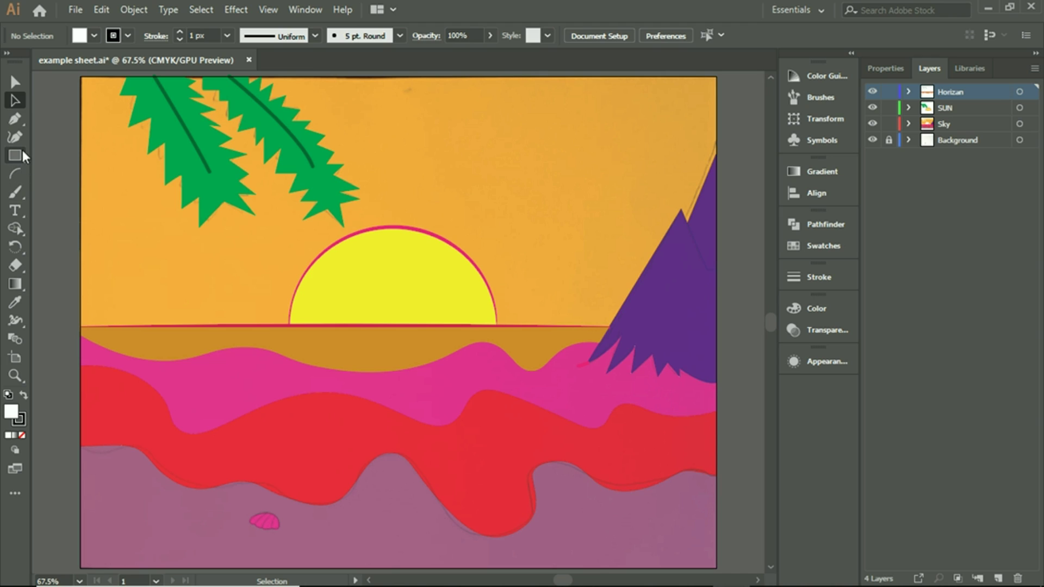
# Draw two nearly horizontal line segments from the artboard's left edge to the left side of the sun
pyautogui.click(21, 152)
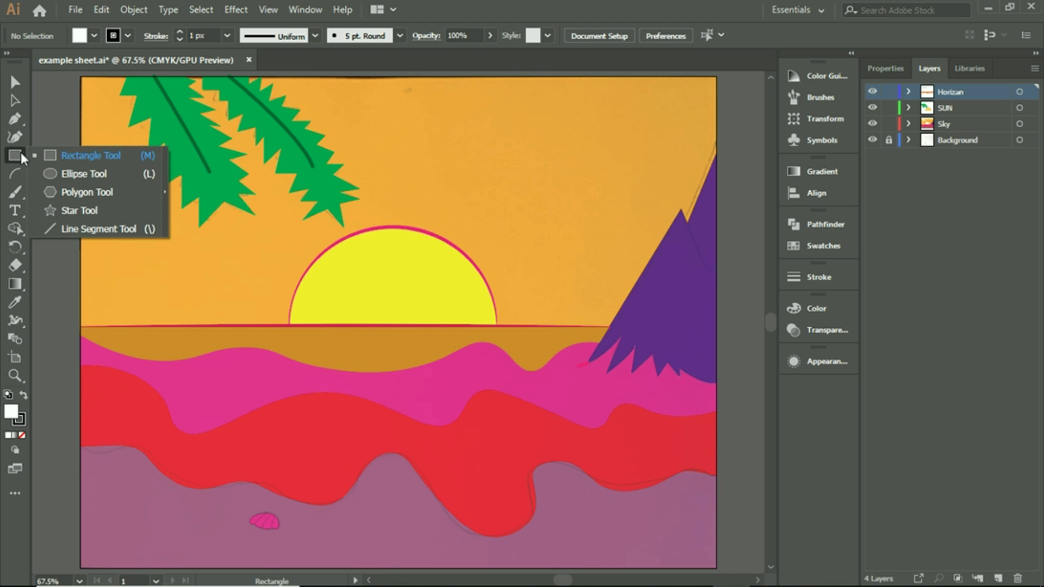
pyautogui.click(81, 229)
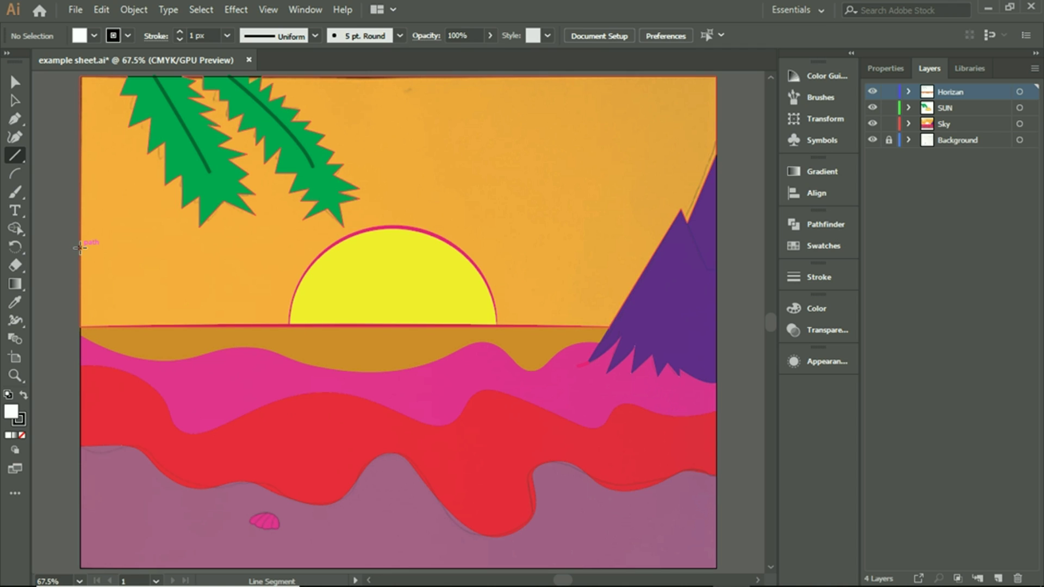
pyautogui.moveTo(80, 247); pyautogui.dragTo(319, 250)
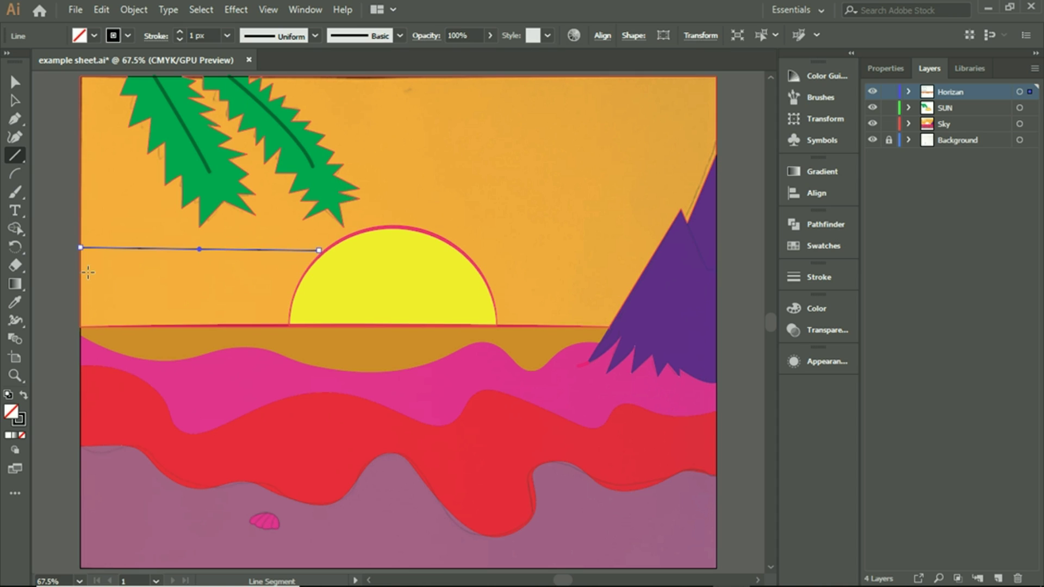
pyautogui.moveTo(83, 276); pyautogui.dragTo(303, 266)
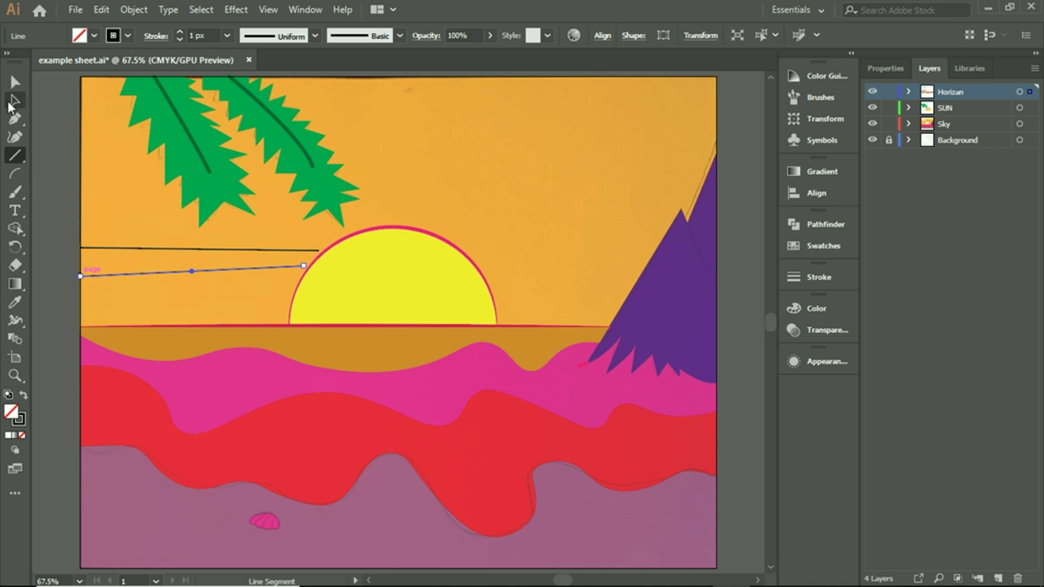
# Connect the ends of the two lines with the Pen tool to form one closed ray shape, and deselect it
pyautogui.click(14, 118)
pyautogui.click(81, 277)
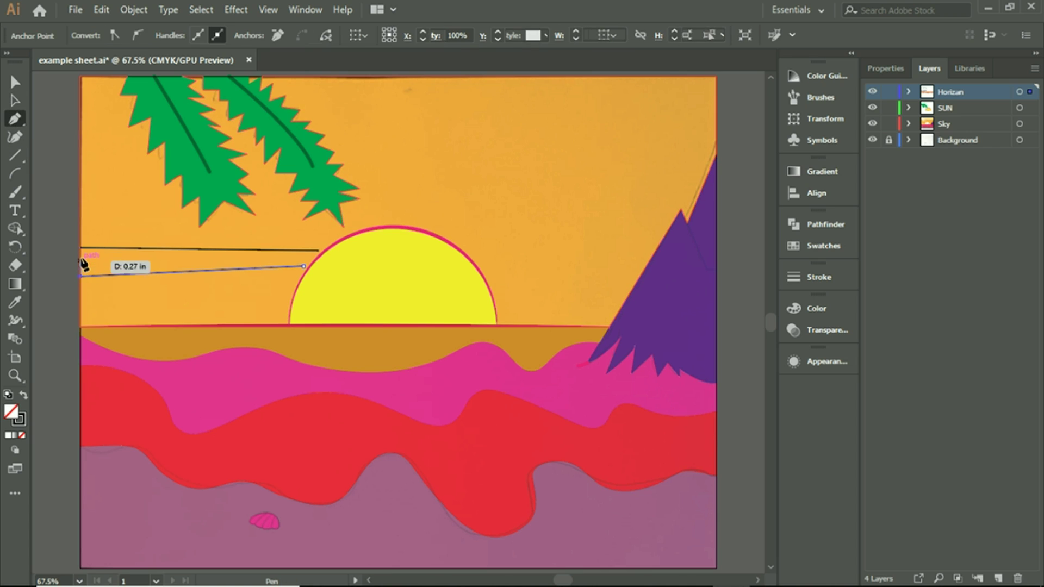
pyautogui.click(81, 248)
pyautogui.moveTo(319, 252); pyautogui.dragTo(320, 254)
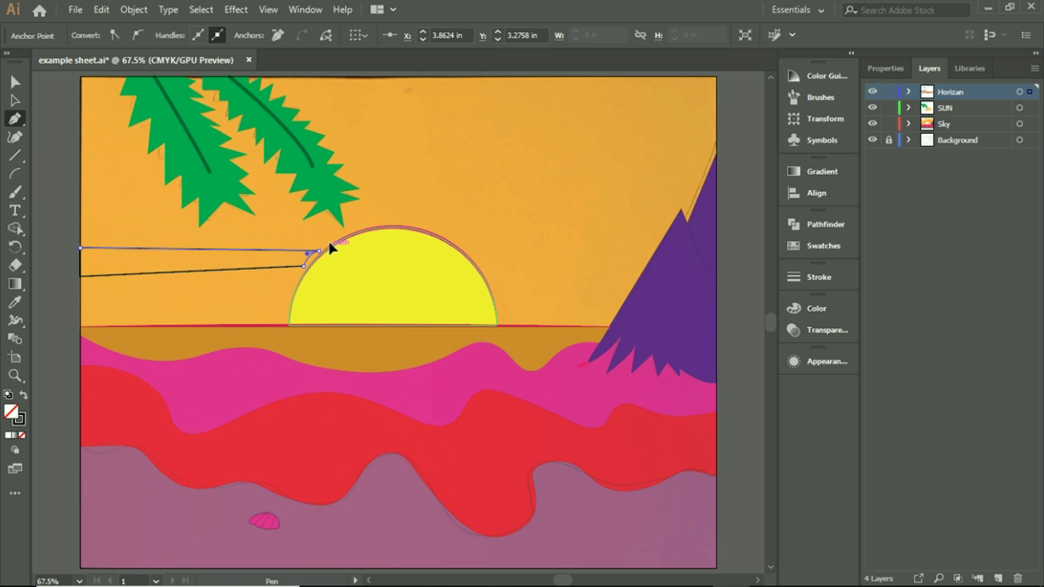
pyautogui.click(15, 101)
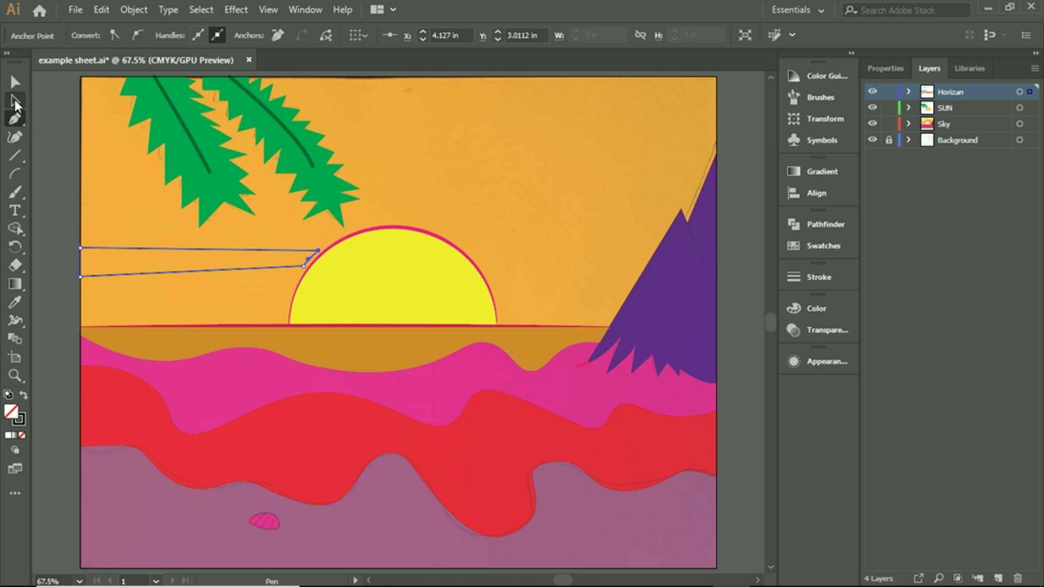
pyautogui.click(58, 208)
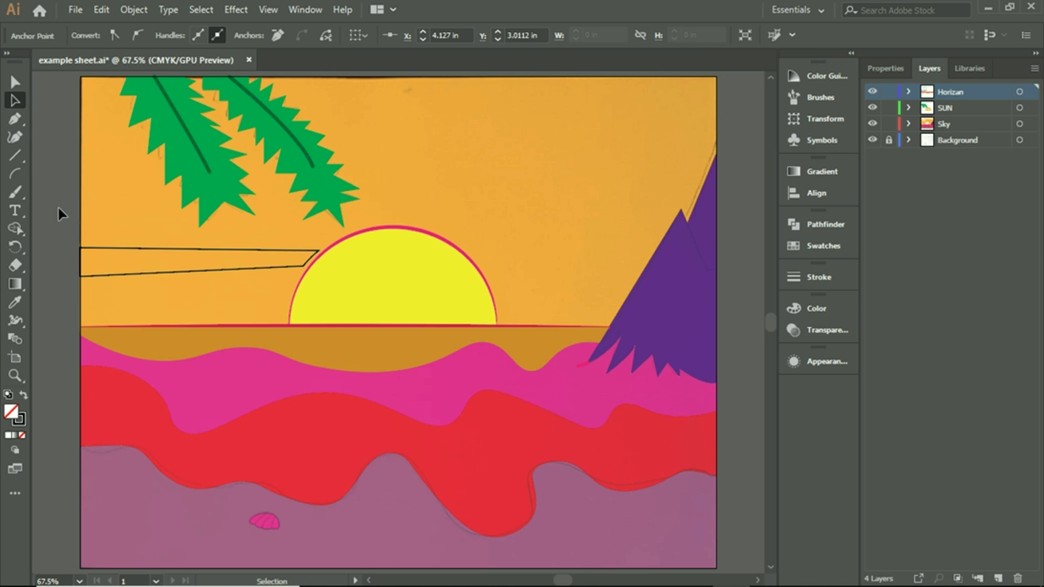
# Fill the ray left of the sun with the yellow-green swatch C=20 M=0 Y=100 K=0
pyautogui.click(279, 272)
pyautogui.click(279, 268)
pyautogui.click(882, 68)
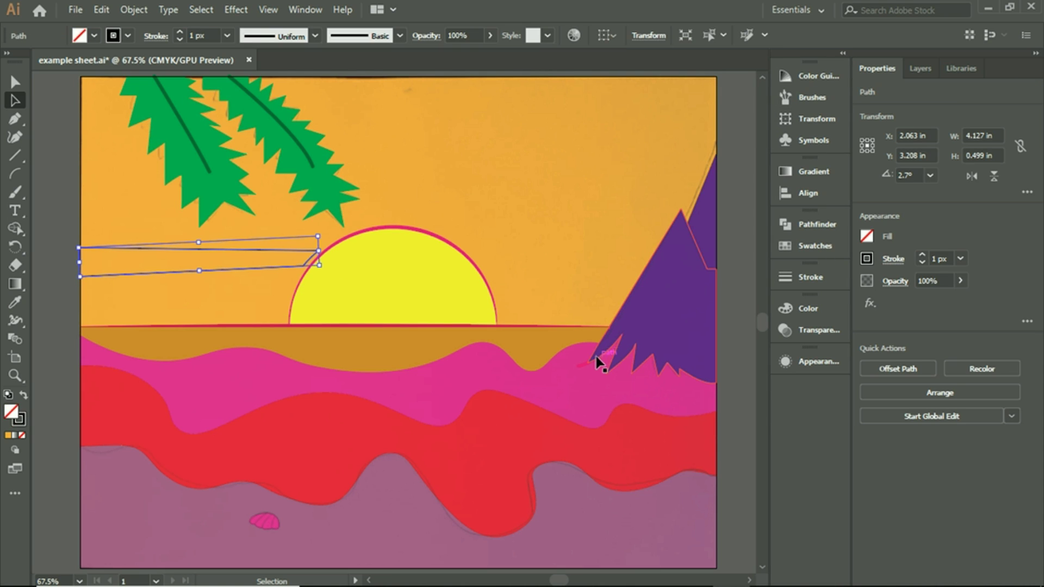
pyautogui.click(867, 237)
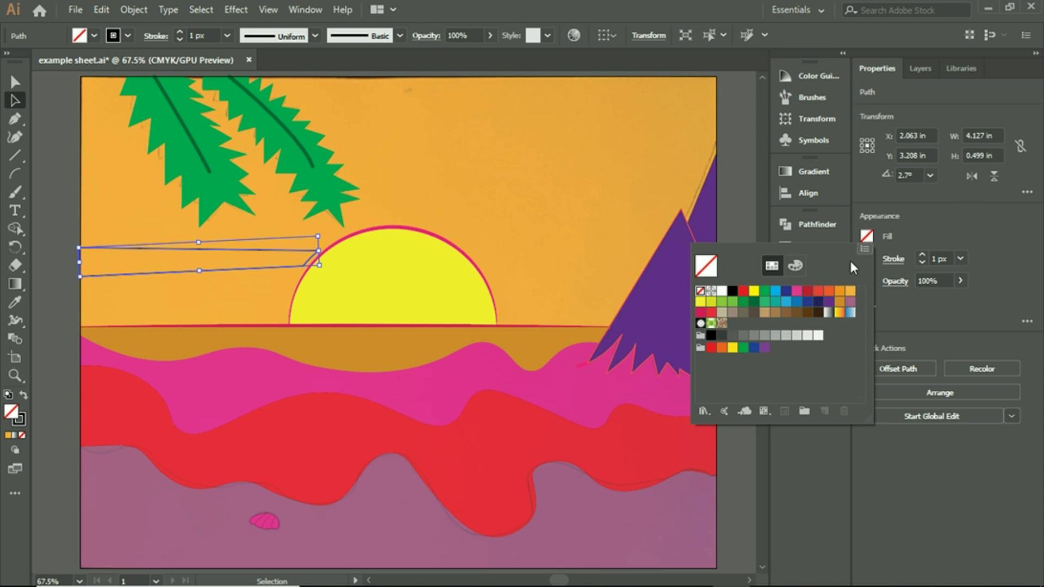
pyautogui.click(712, 303)
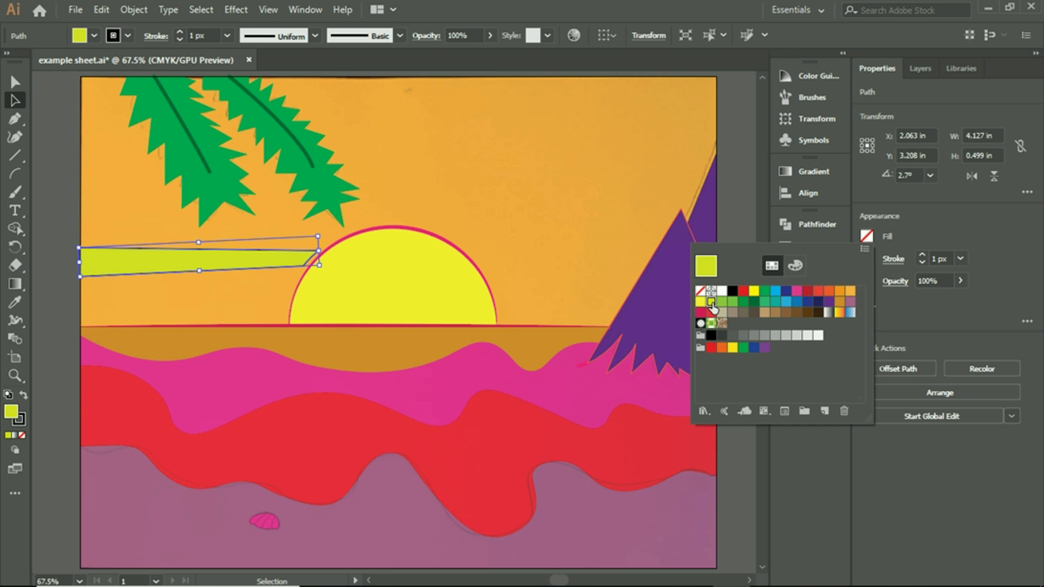
# Edit the yellow-green swatch to C=0 M=11 Y=86 K=0 with the preview enabled, and apply the change
pyautogui.doubleClick(712, 303)
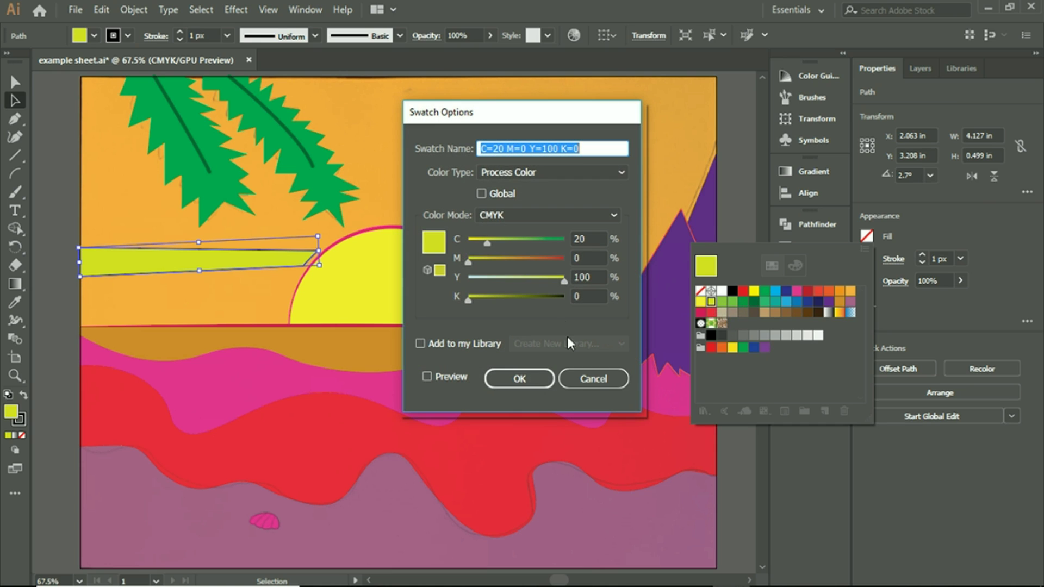
pyautogui.moveTo(556, 280); pyautogui.dragTo(554, 281)
pyautogui.moveTo(486, 243); pyautogui.dragTo(477, 262)
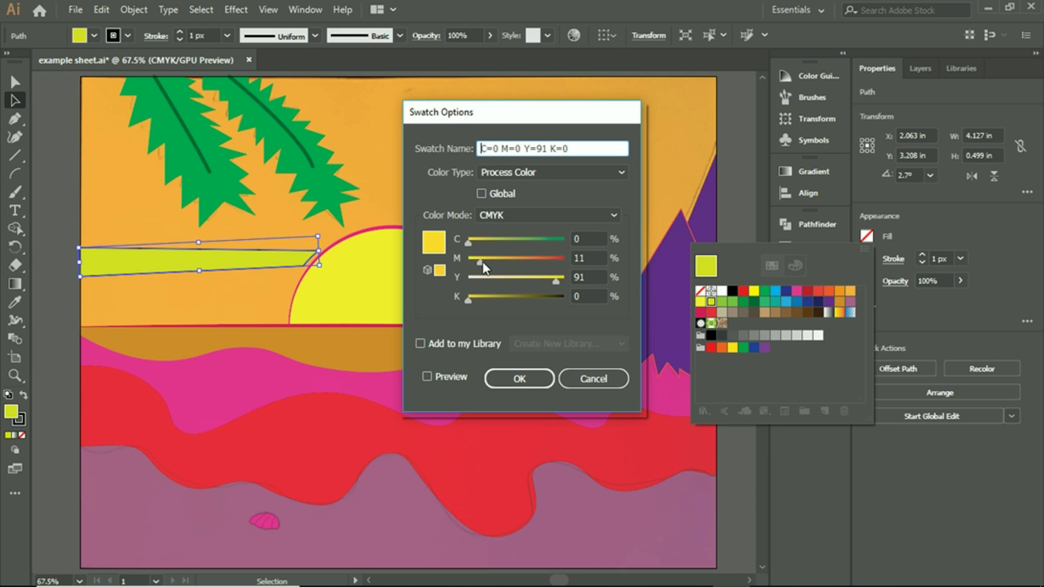
pyautogui.moveTo(563, 280); pyautogui.dragTo(550, 282)
pyautogui.moveTo(472, 302); pyautogui.dragTo(468, 302)
pyautogui.moveTo(482, 262); pyautogui.dragTo(481, 262)
pyautogui.click(430, 377)
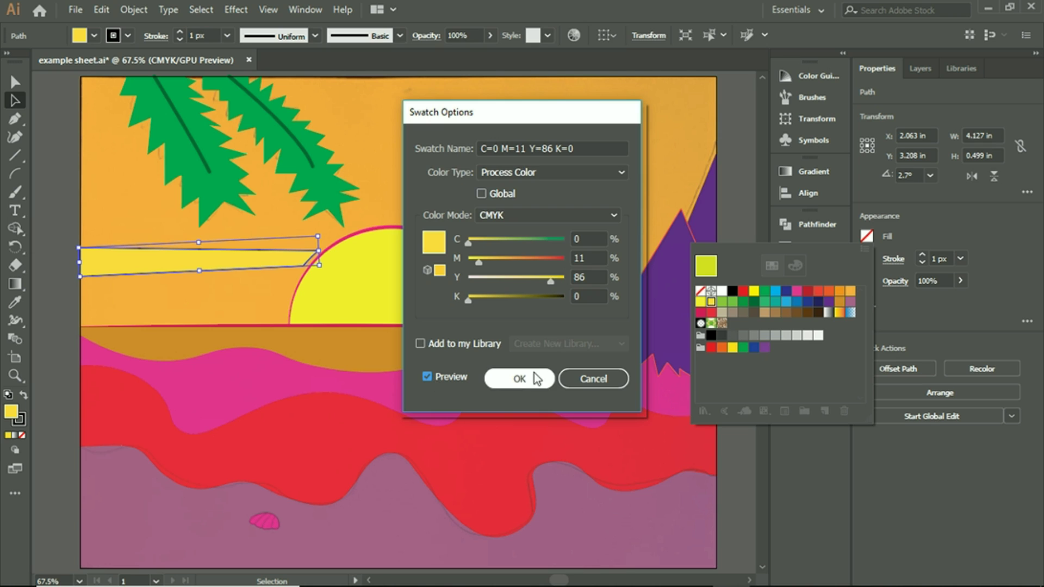
pyautogui.click(535, 376)
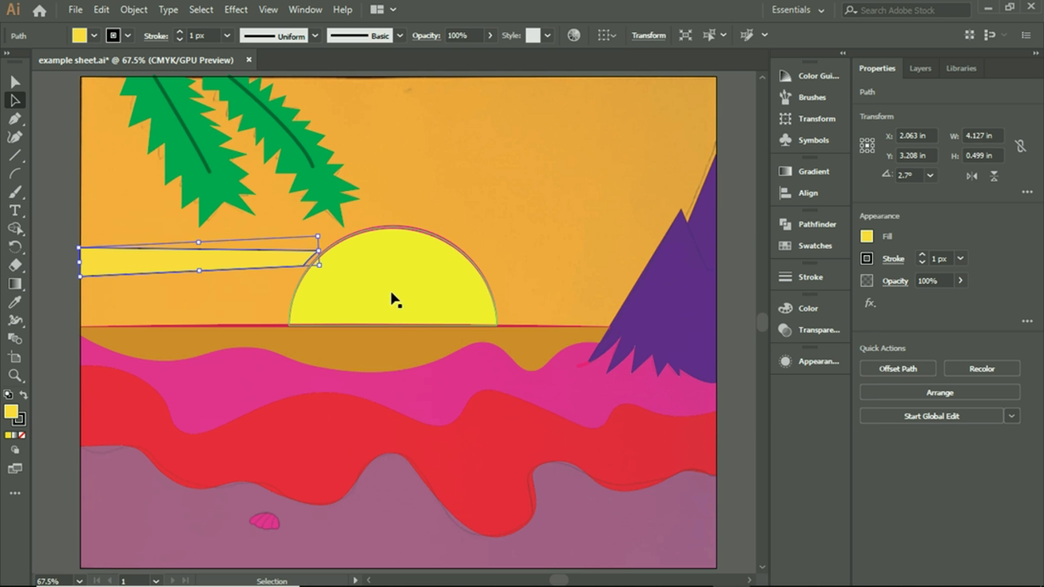
# Stretch the left ray to about 4.19 in wide so its end meets the sun's outline, and deselect it
pyautogui.click(318, 251)
pyautogui.moveTo(323, 253); pyautogui.dragTo(325, 253)
pyautogui.click(740, 204)
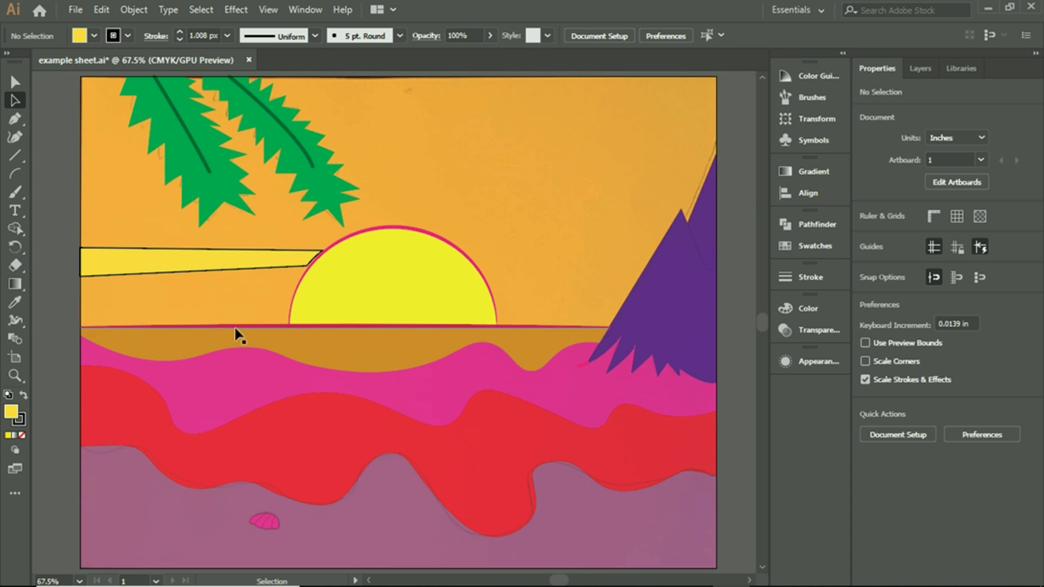
# Remove the stroke from the left ray so only its yellow fill remains
pyautogui.click(149, 264)
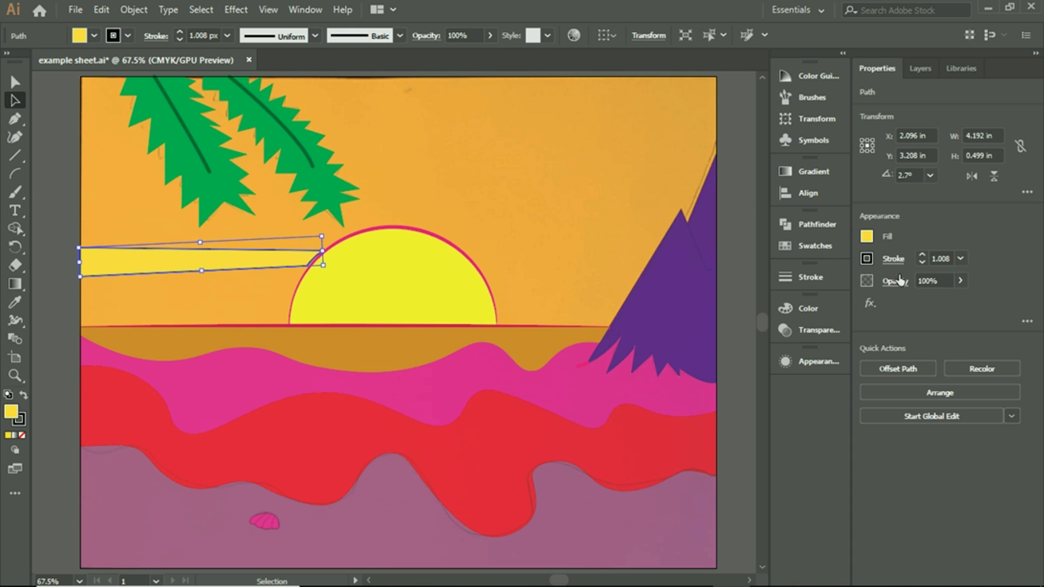
pyautogui.click(867, 259)
pyautogui.click(701, 314)
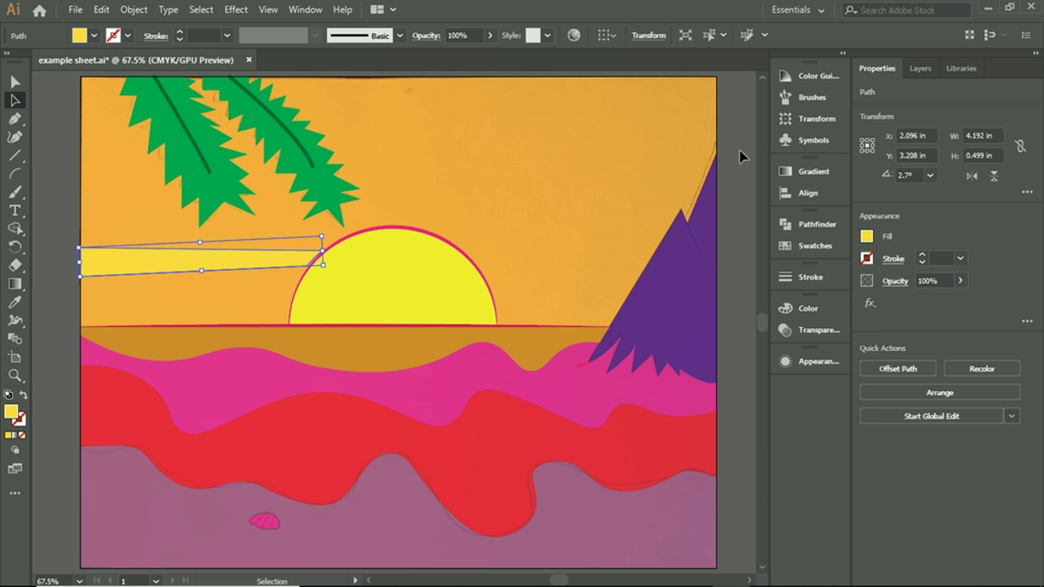
pyautogui.click(740, 244)
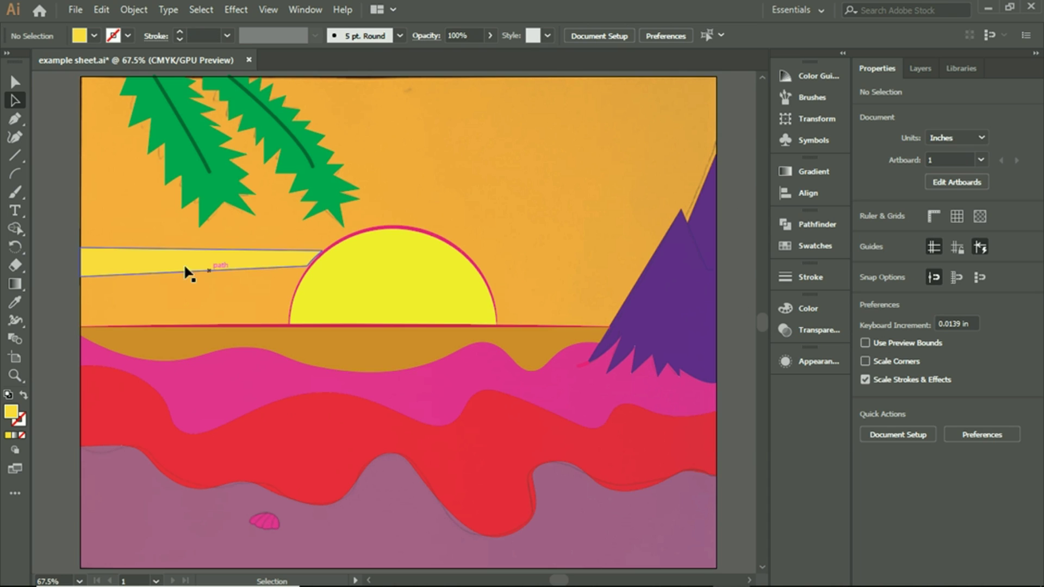
# Draw a closed four-point yellow ray with the Pen tool from the sun's right side to the purple mountain's slope, widening toward the mountain
pyautogui.click(19, 121)
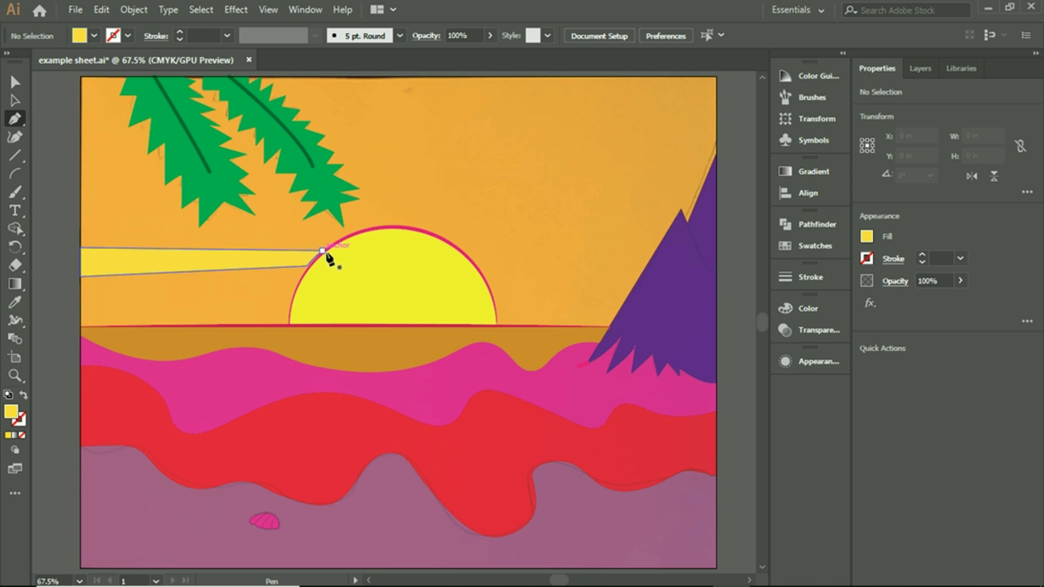
pyautogui.click(473, 253)
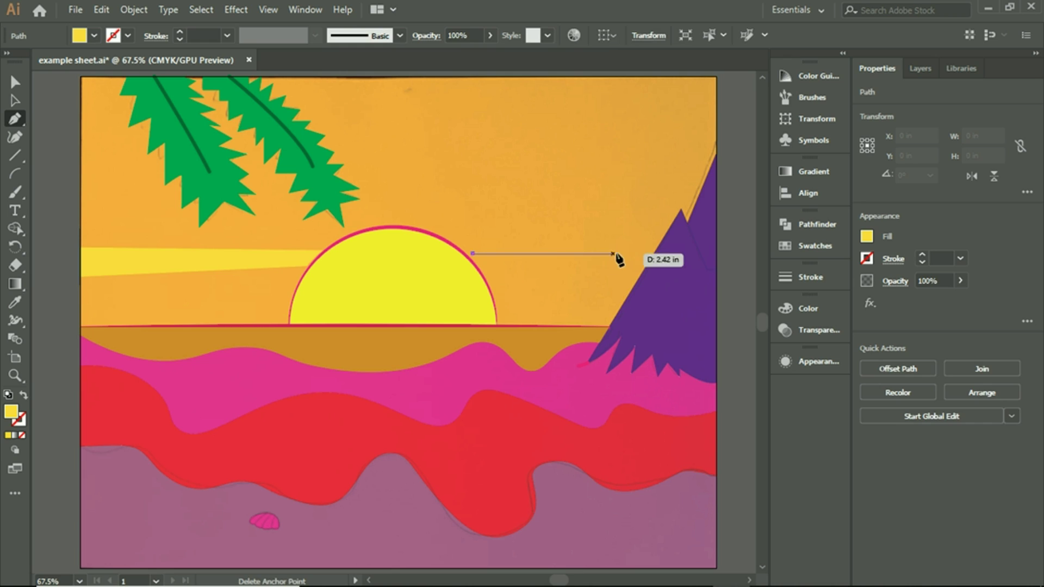
pyautogui.click(653, 254)
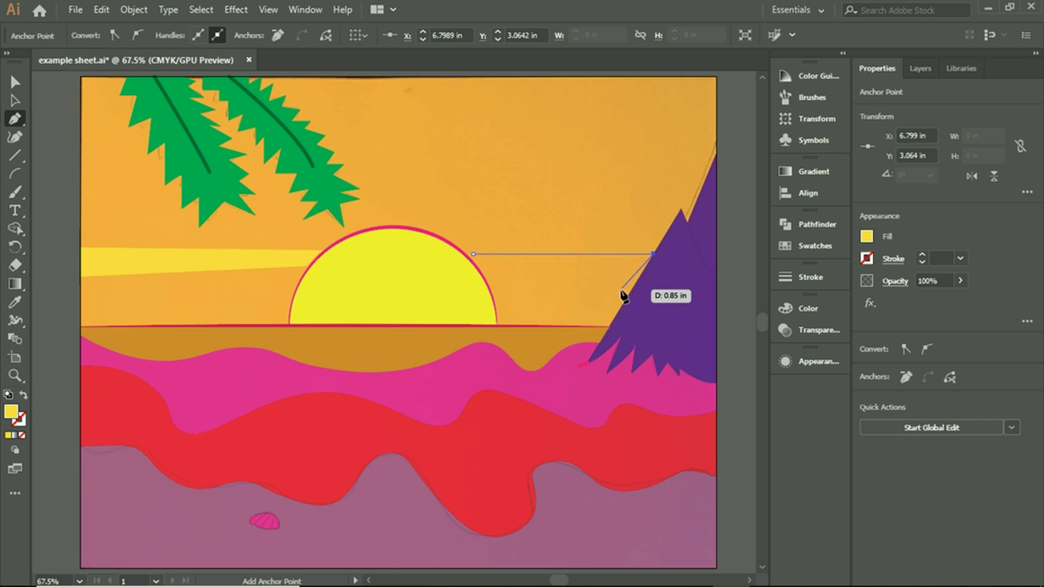
pyautogui.click(628, 296)
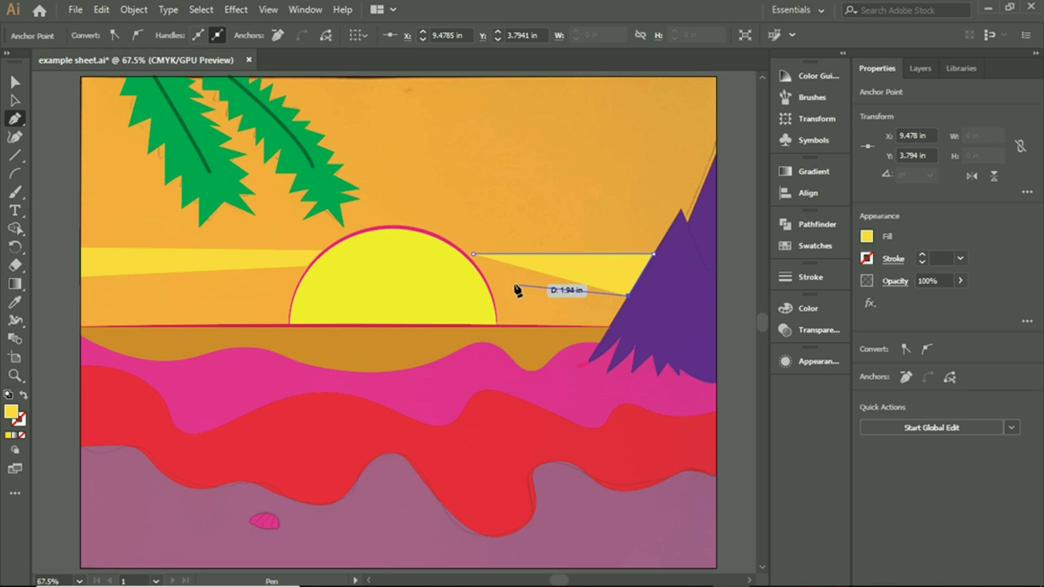
pyautogui.click(488, 276)
pyautogui.click(473, 254)
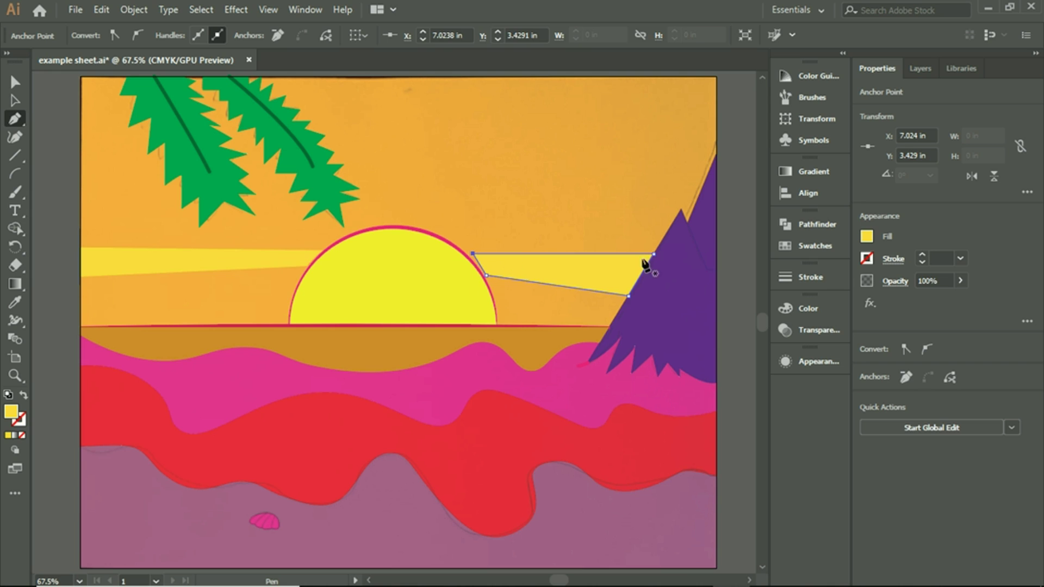
pyautogui.click(15, 100)
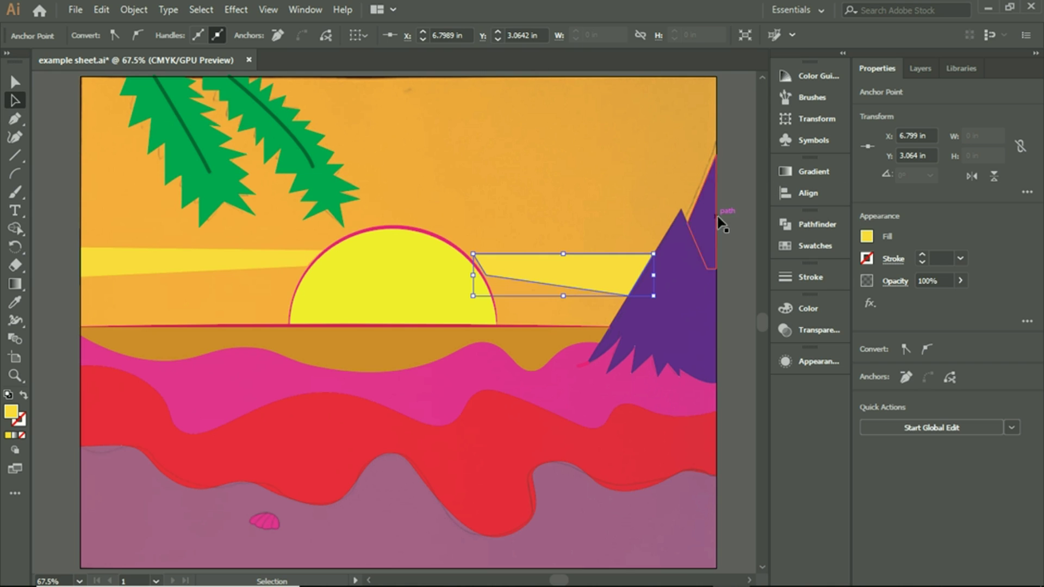
pyautogui.click(756, 218)
# Try to stretch the right ray's bounding box toward the sun so its narrow end overlaps the outline
pyautogui.click(534, 270)
pyautogui.moveTo(486, 275); pyautogui.dragTo(468, 276)
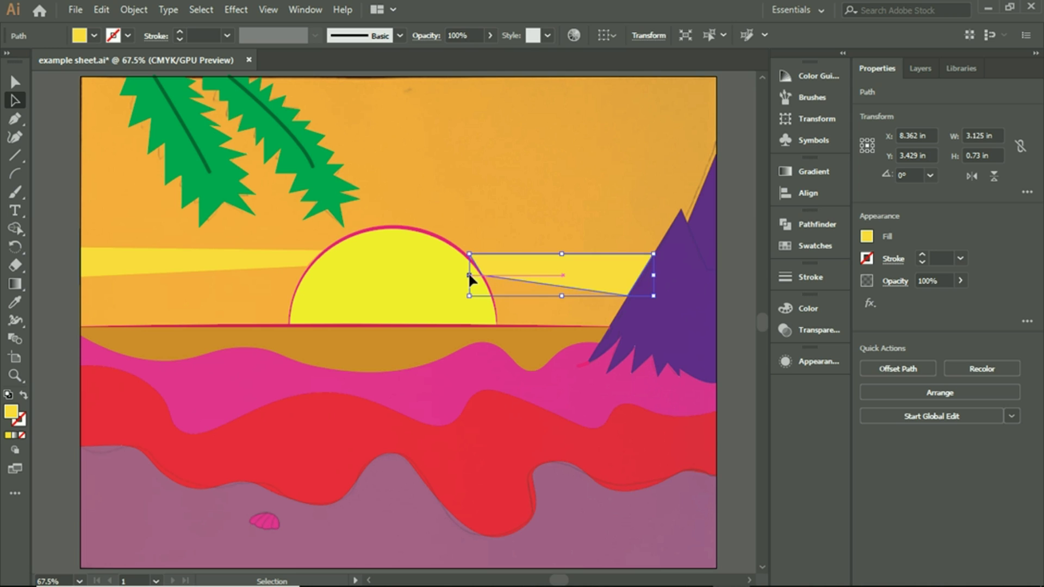
pyautogui.click(729, 209)
pyautogui.click(564, 280)
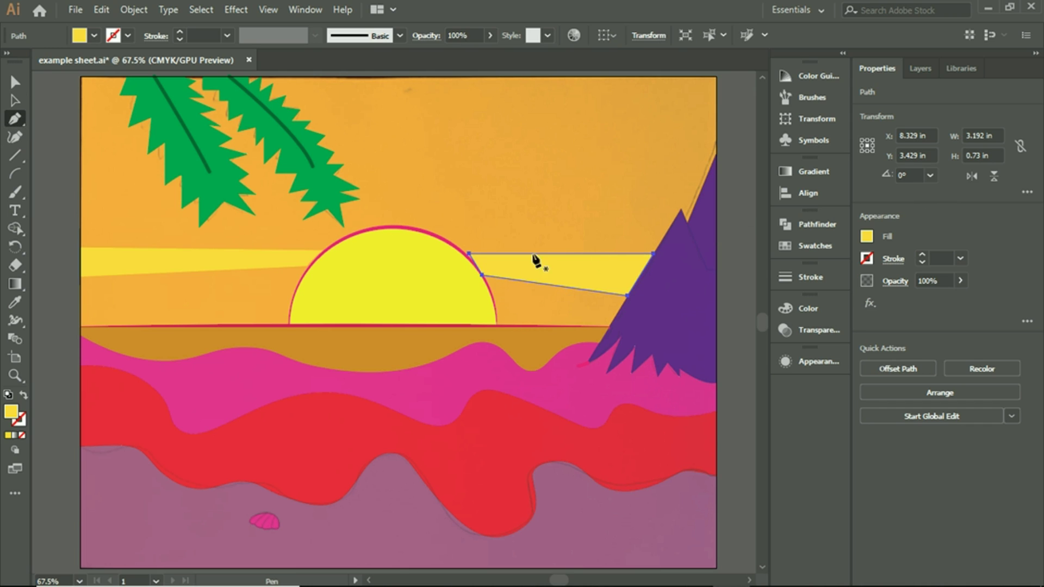
pyautogui.click(16, 100)
pyautogui.click(550, 280)
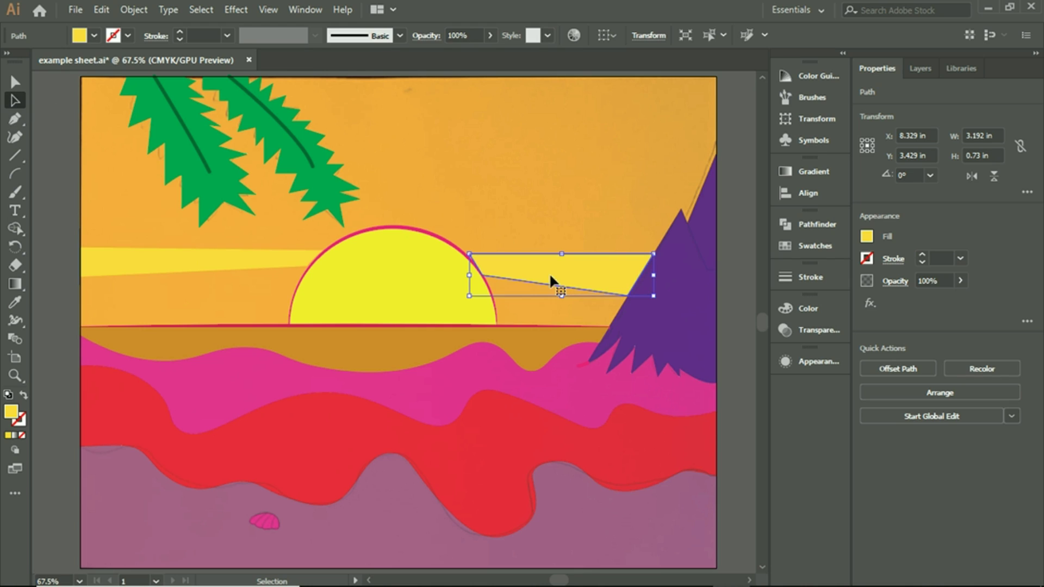
pyautogui.moveTo(472, 277); pyautogui.dragTo(476, 276)
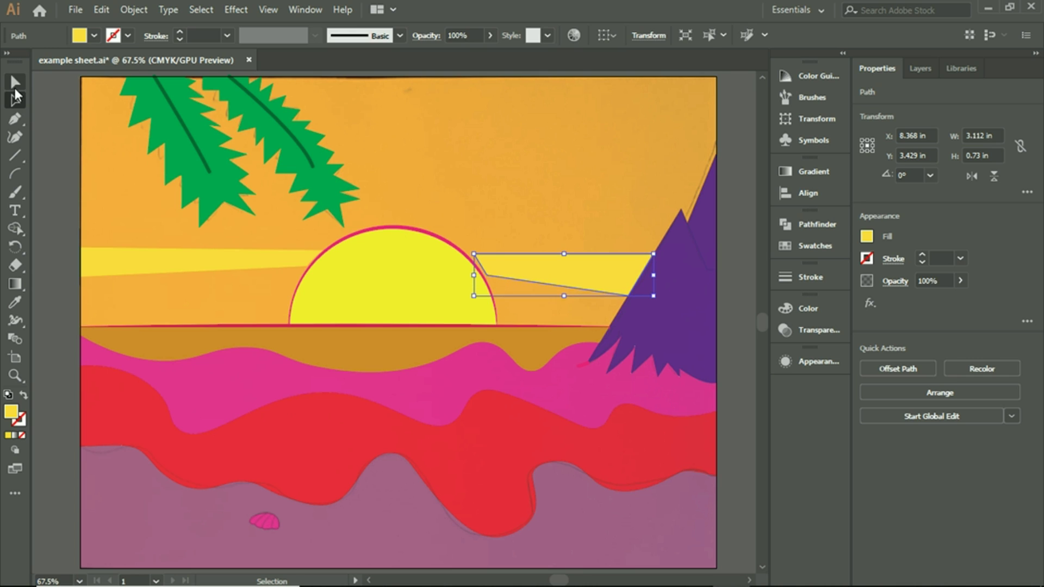
# Move only the right ray's upper sun-side anchor about 0.12 in left and 0.07 in up onto the sun's outline, and deselect the ray
pyautogui.click(16, 97)
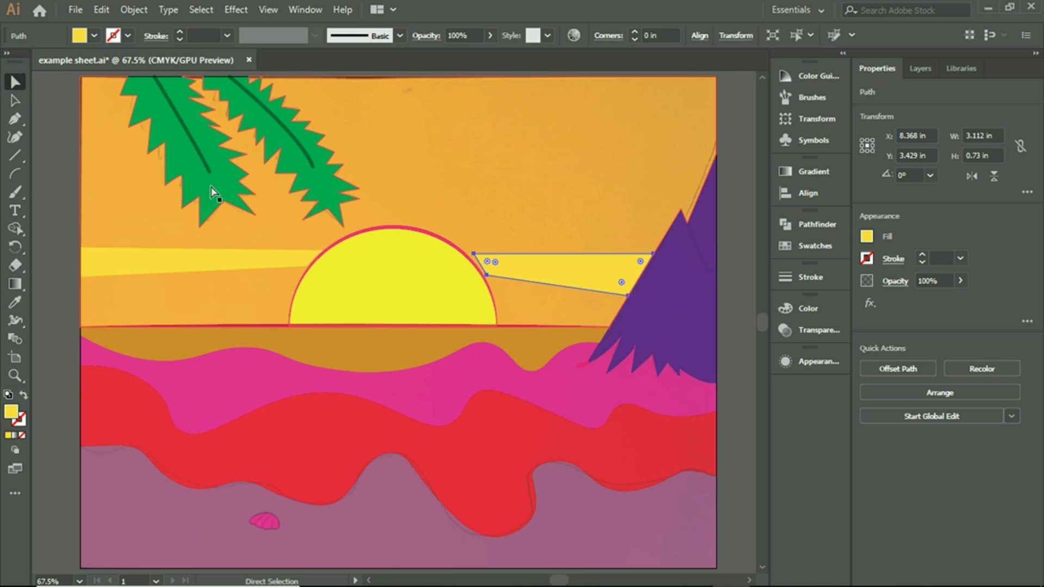
pyautogui.click(474, 254)
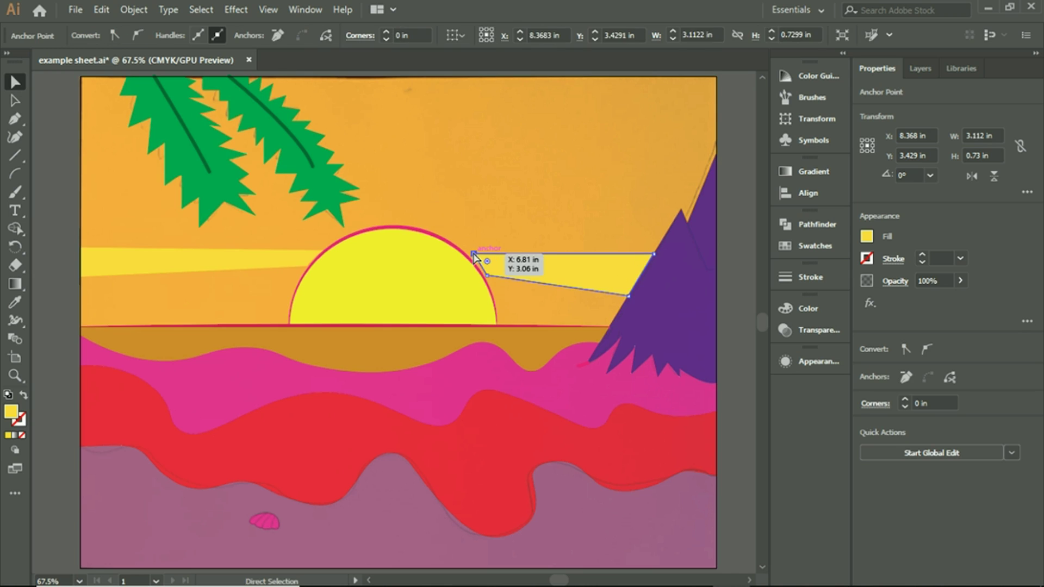
pyautogui.moveTo(473, 254); pyautogui.dragTo(466, 249)
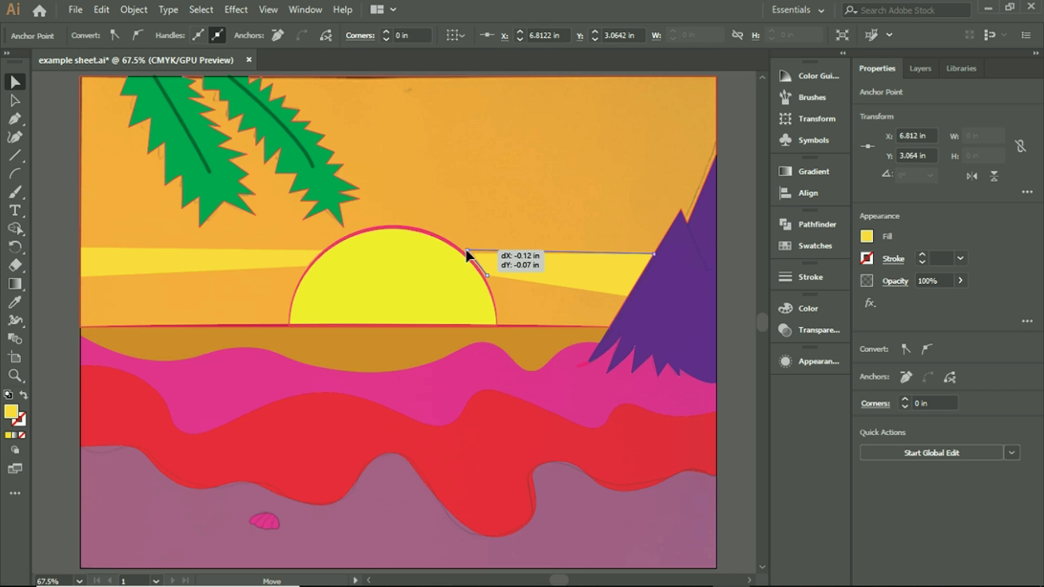
pyautogui.click(488, 277)
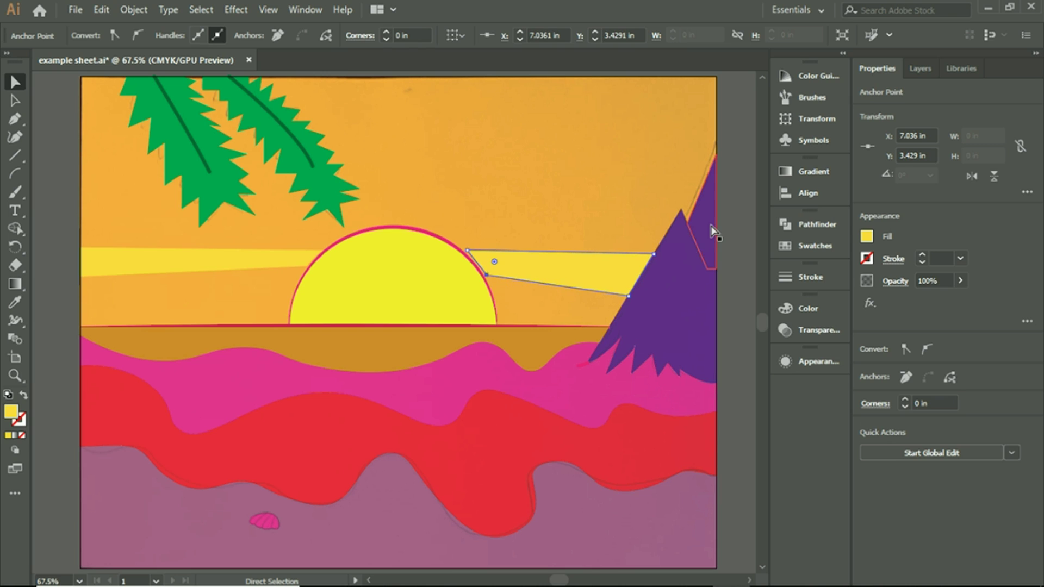
pyautogui.click(737, 223)
pyautogui.scroll(3, 738, 222)
pyautogui.scroll(-2, 738, 222)
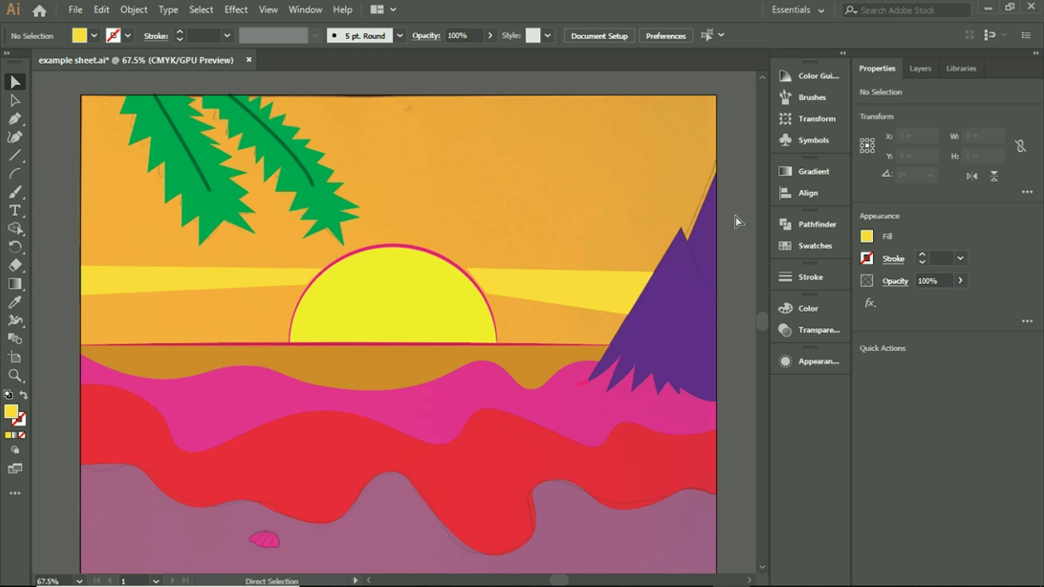
pyautogui.scroll(-2, 749, 223)
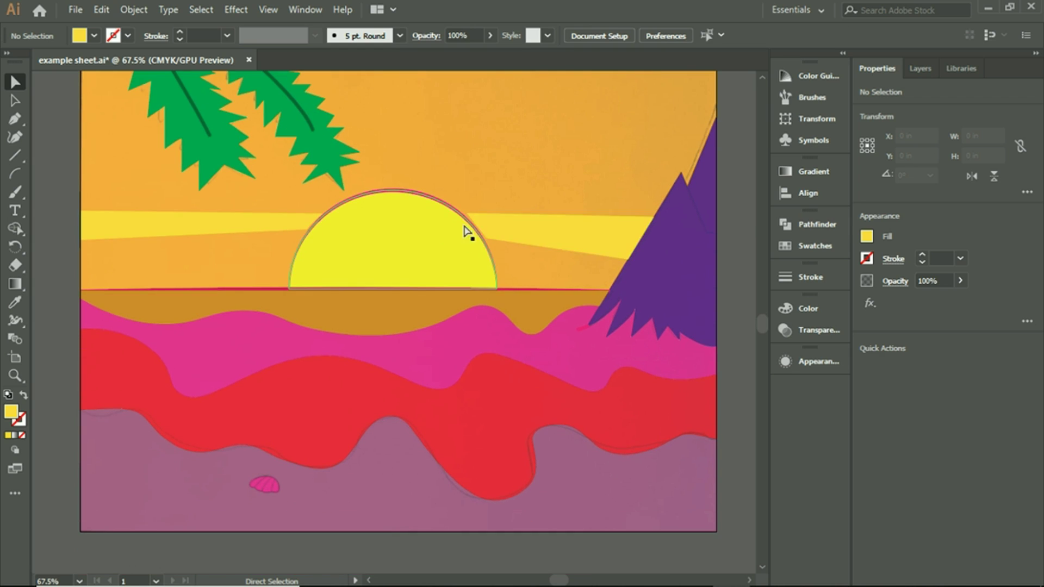
# Move the right ray's upper sun-side anchor about 0.14 in further left and 0.09 in up along the sun's outline, and deselect the ray
pyautogui.click(469, 223)
pyautogui.moveTo(471, 219); pyautogui.dragTo(470, 220)
pyautogui.click(469, 217)
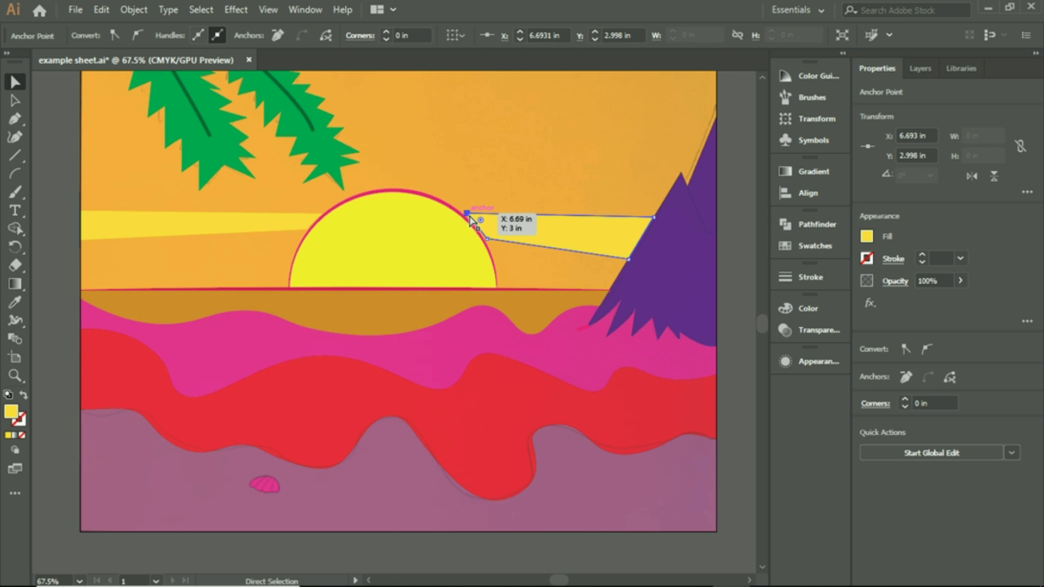
pyautogui.moveTo(465, 214); pyautogui.dragTo(458, 207)
pyautogui.click(726, 210)
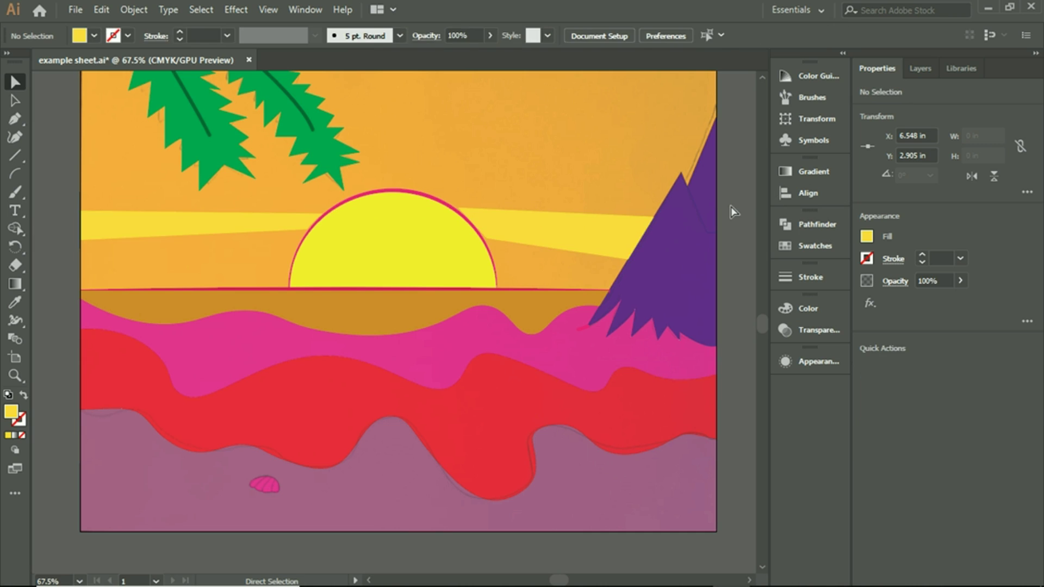
# Move the left ray's upper sun-side anchor about 0.10 in right and 0.10 in up onto the sun's outline, and deselect the ray
pyautogui.scroll(2, 729, 209)
pyautogui.click(228, 240)
pyautogui.moveTo(321, 236); pyautogui.dragTo(328, 226)
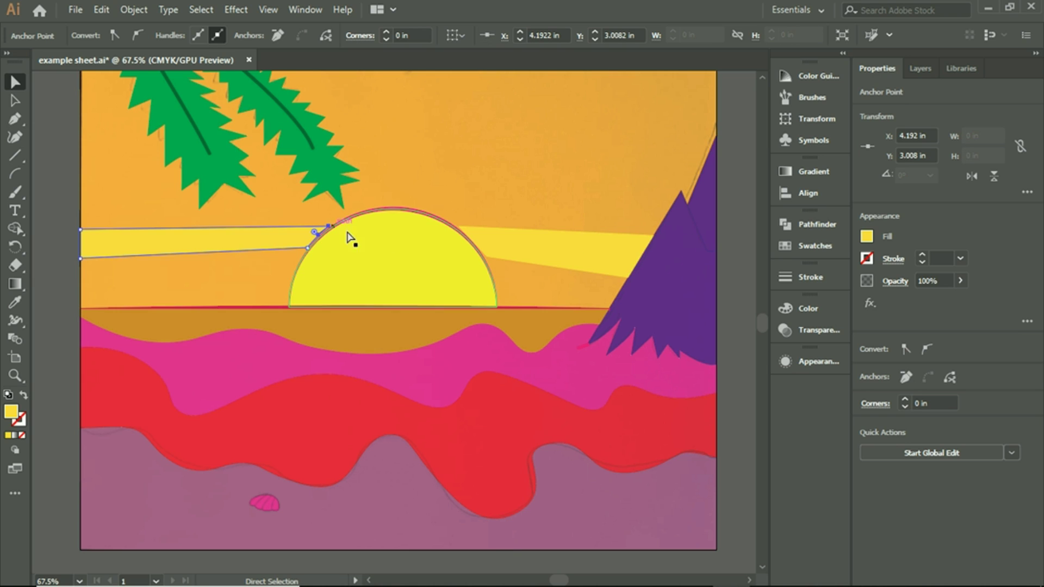
pyautogui.scroll(4, 759, 230)
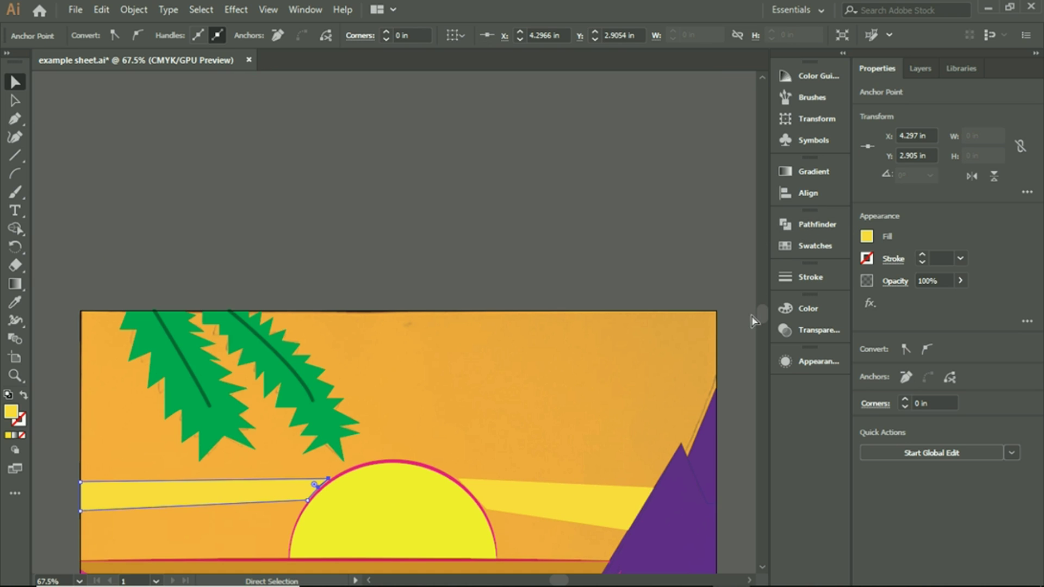
pyautogui.scroll(-6, 756, 323)
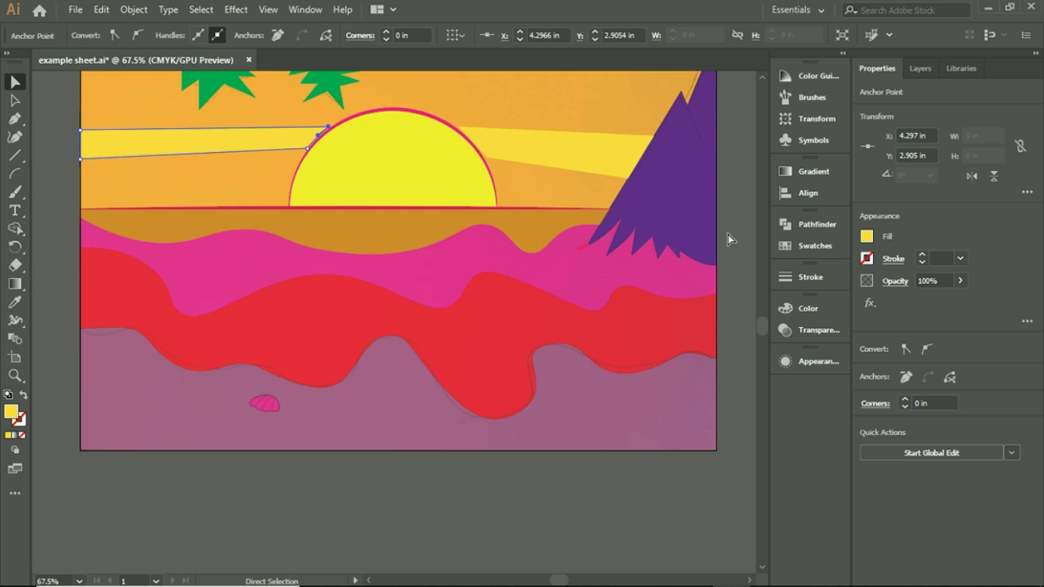
pyautogui.click(124, 254)
pyautogui.scroll(2, 124, 253)
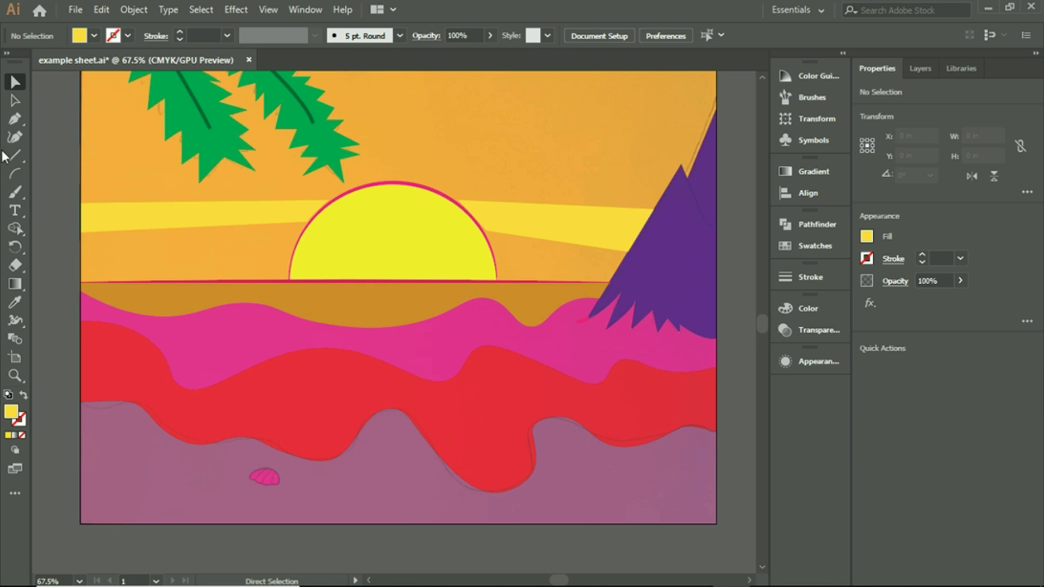
# Draw a thin horizontal yellow rectangle about 5.8 in wide on the brown water band just below the horizon line
pyautogui.click(920, 68)
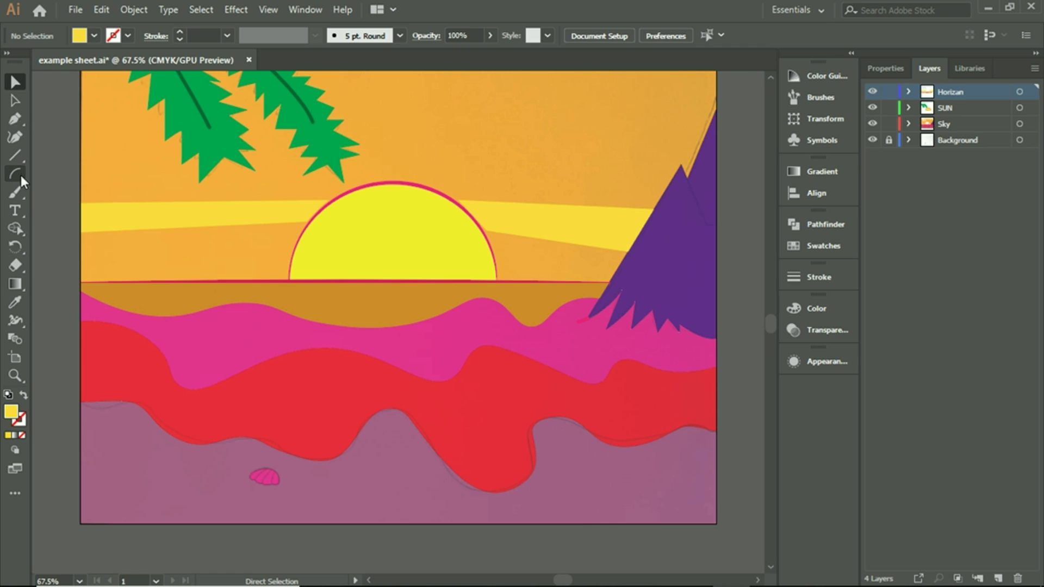
pyautogui.moveTo(17, 152); pyautogui.dragTo(66, 152)
pyautogui.moveTo(138, 291); pyautogui.dragTo(472, 292)
# Make the yellow rectangle taller by raising its upper edge toward the horizon, keeping its lower edge about where it was drawn
pyautogui.click(15, 81)
pyautogui.press('z')
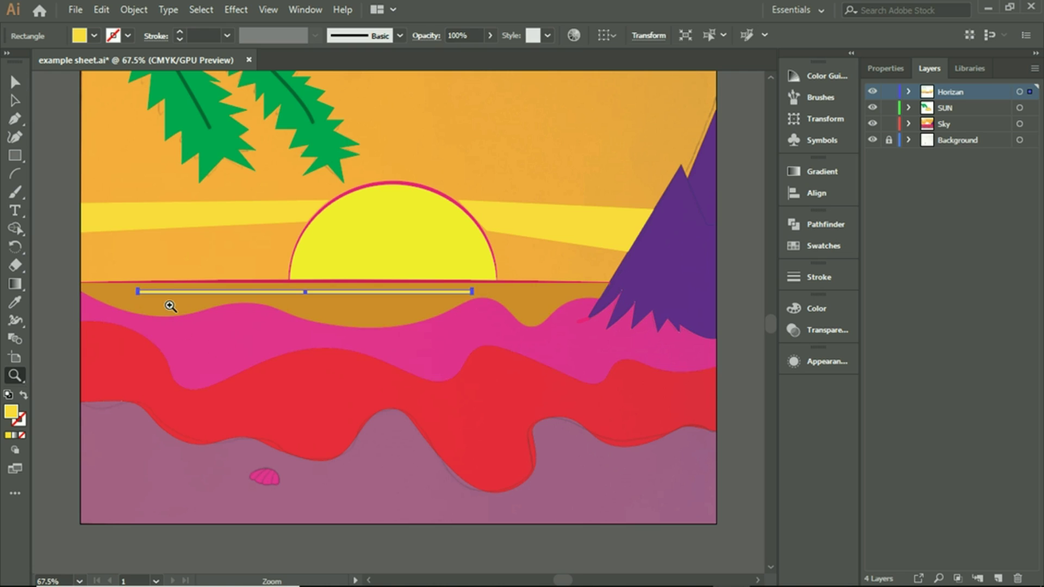
pyautogui.moveTo(172, 303); pyautogui.dragTo(438, 345)
pyautogui.click(15, 100)
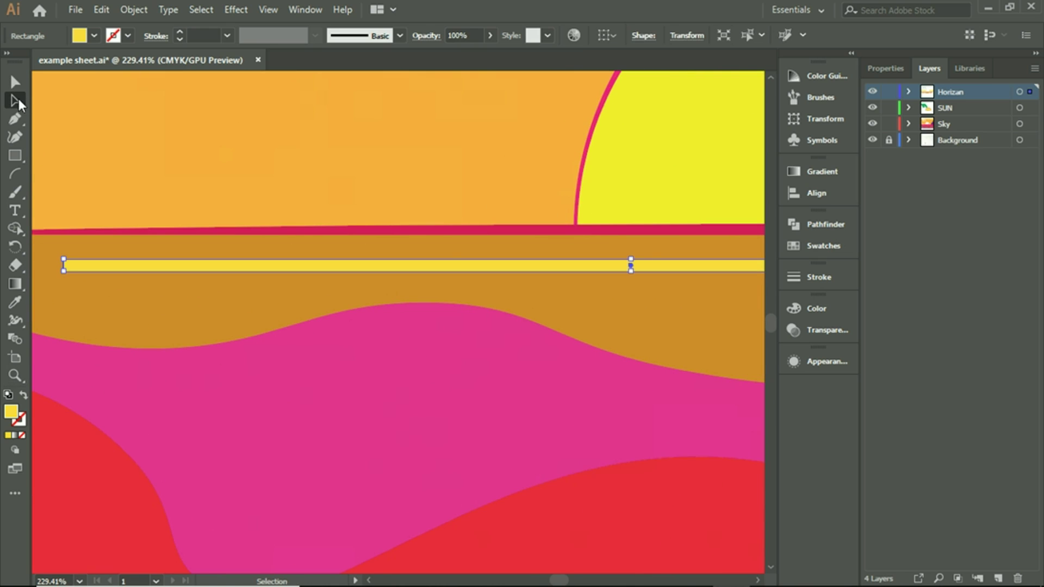
pyautogui.moveTo(630, 272); pyautogui.dragTo(630, 249)
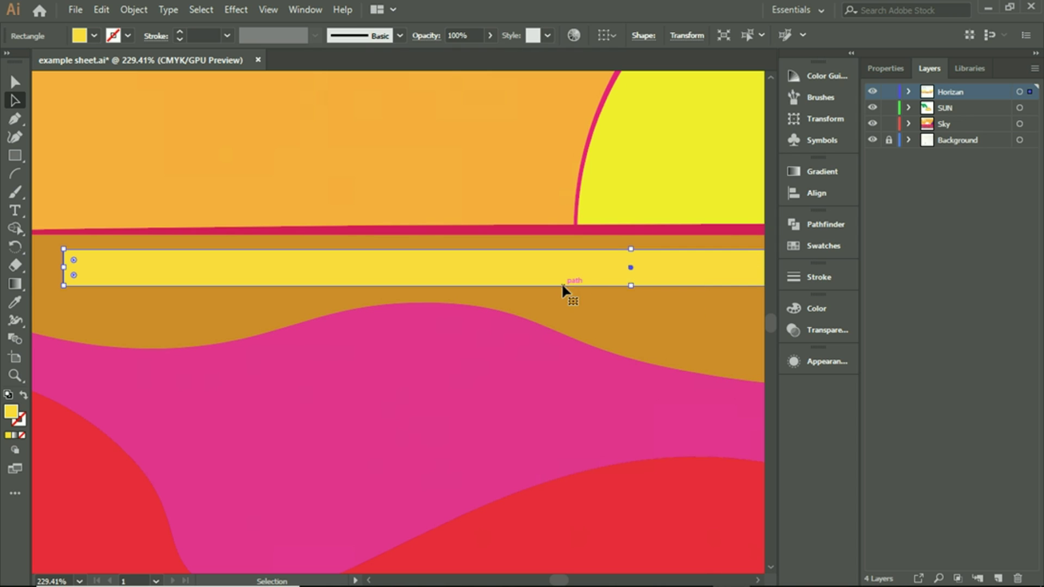
pyautogui.moveTo(632, 287); pyautogui.dragTo(629, 272)
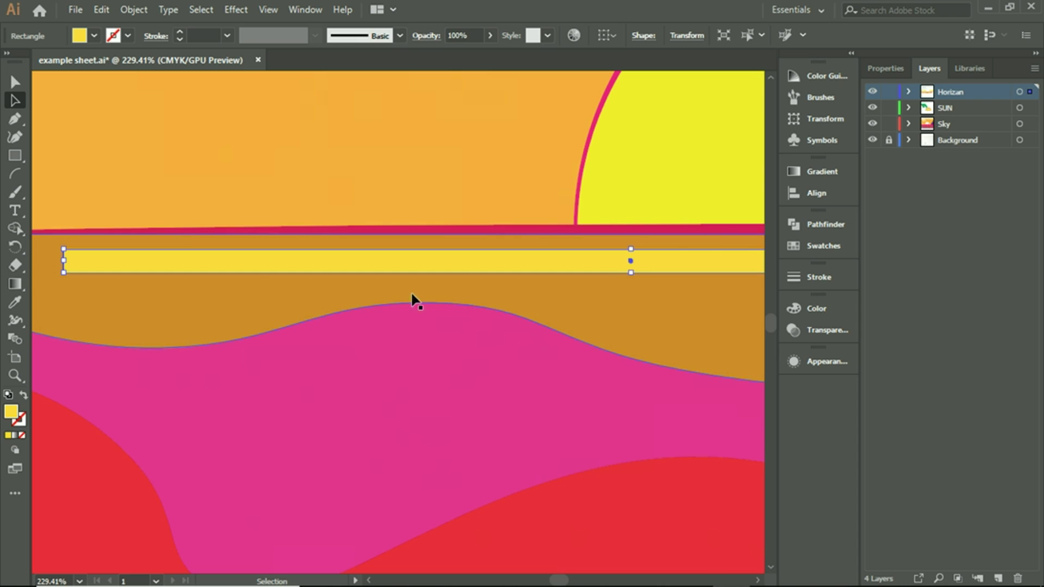
# Try to slant the rectangle's left end by moving only its upper-left anchor inward, and undo the change
pyautogui.click(16, 100)
pyautogui.moveTo(64, 249); pyautogui.dragTo(126, 245)
pyautogui.hotkey('ctrl', 'z')
pyautogui.hotkey('ctrl', 'z')
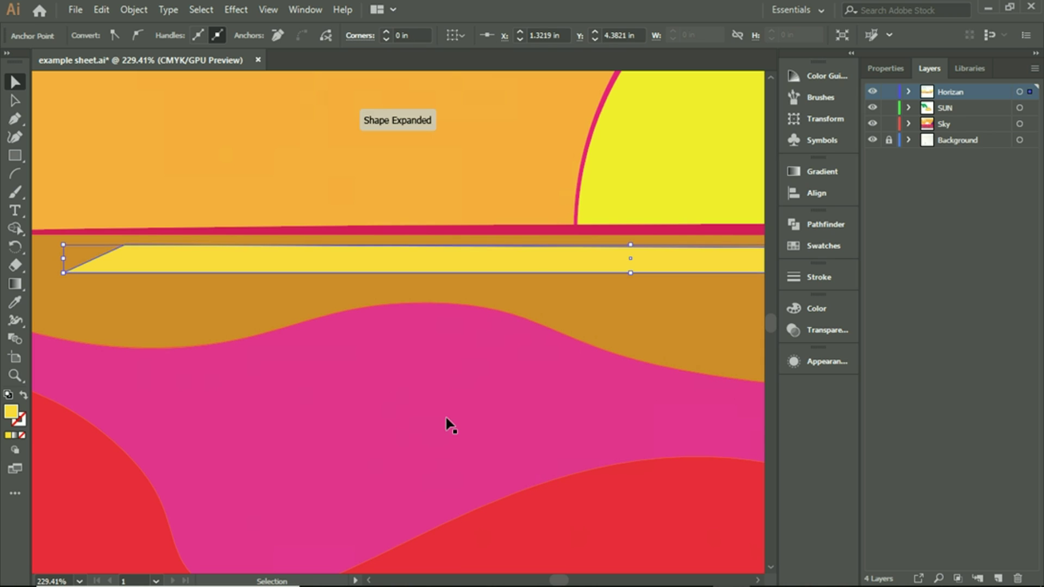
# Shift both upper anchors of the yellow rectangle to the right together so it becomes a slanted parallelogram bar
pyautogui.moveTo(520, 290); pyautogui.dragTo(432, 304)
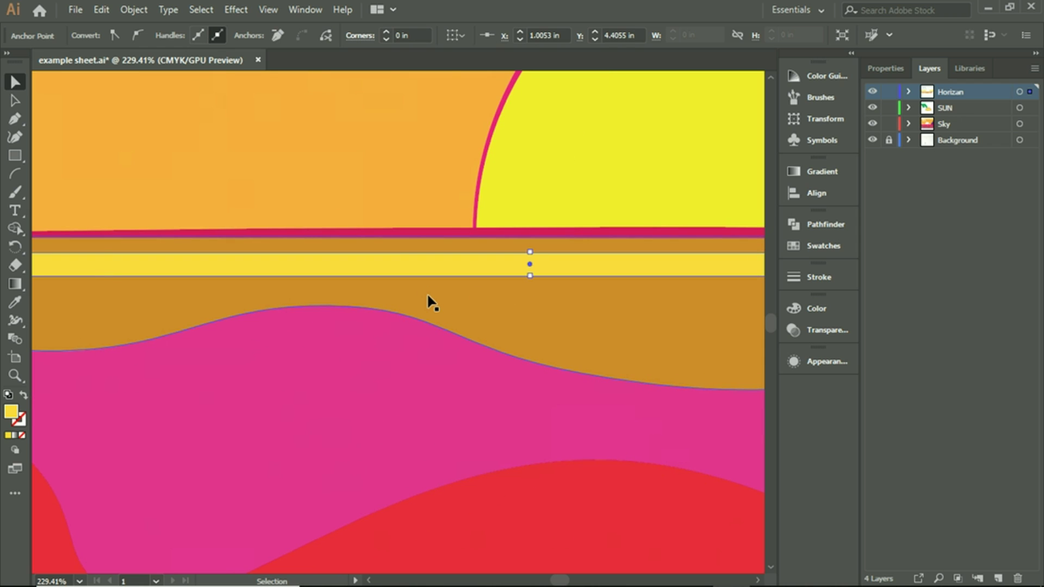
pyautogui.hotkey('ctrl', '1')
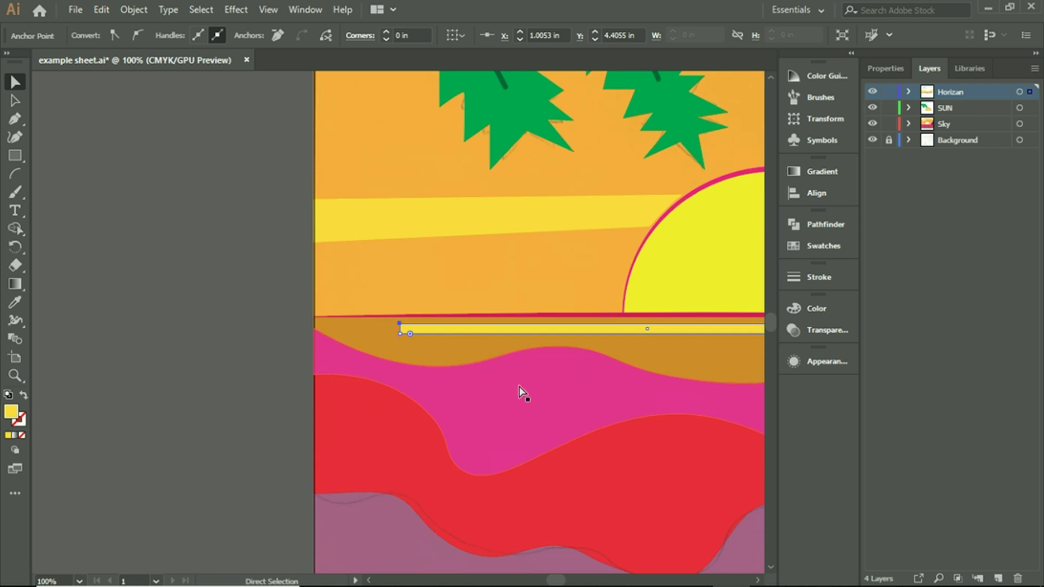
pyautogui.moveTo(588, 366); pyautogui.dragTo(321, 331)
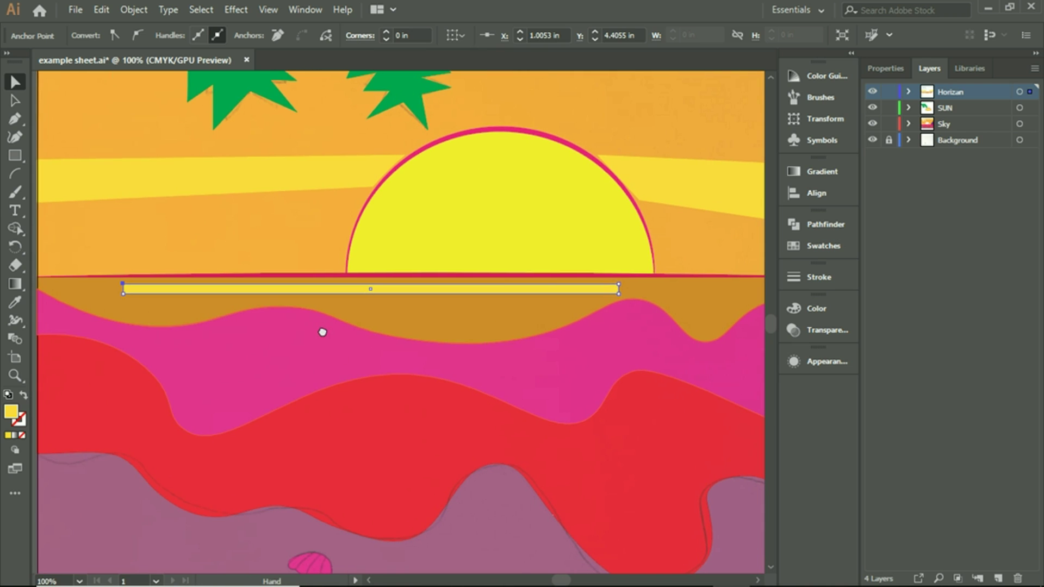
pyautogui.moveTo(619, 285); pyautogui.dragTo(621, 286)
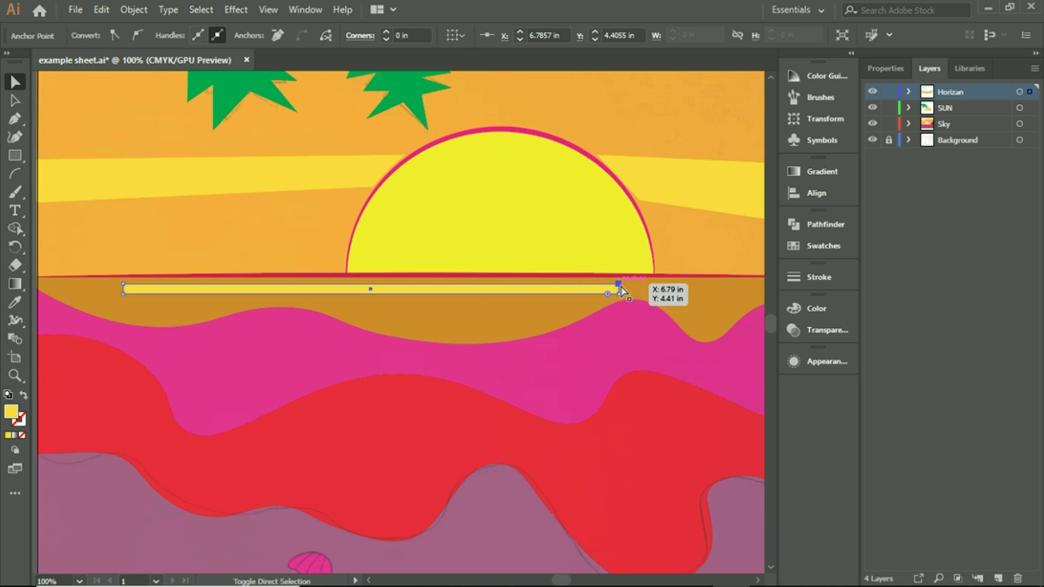
pyautogui.hotkey('ctrl', 'shift', 'a')
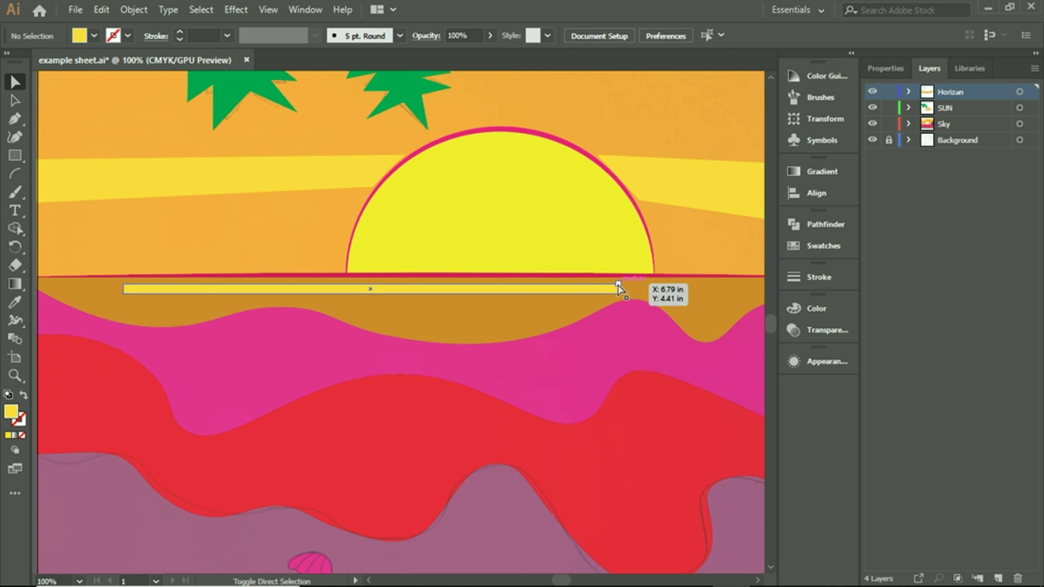
pyautogui.click(124, 287)
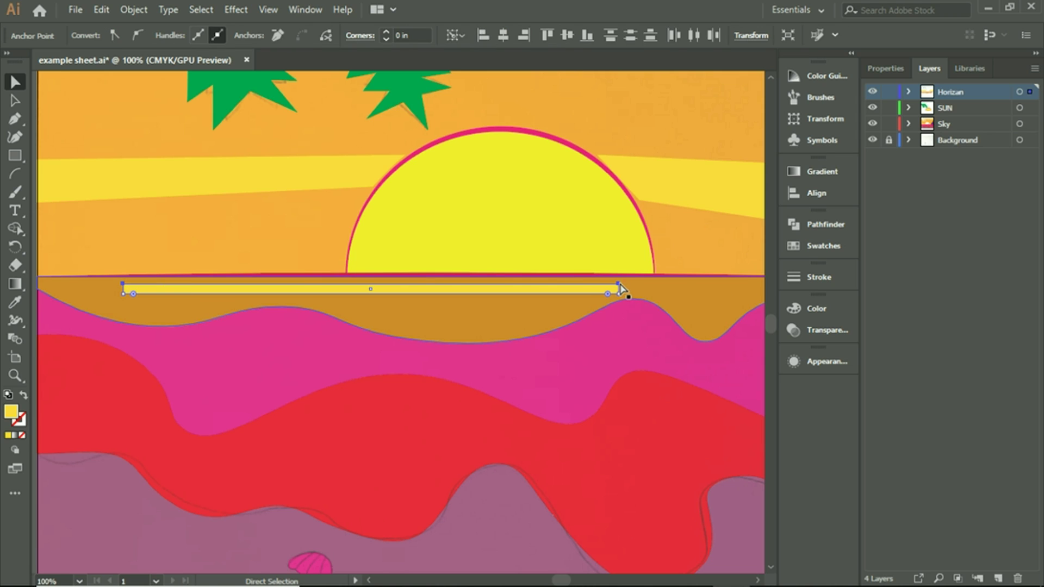
pyautogui.click(619, 284)
pyautogui.moveTo(628, 284); pyautogui.dragTo(646, 283)
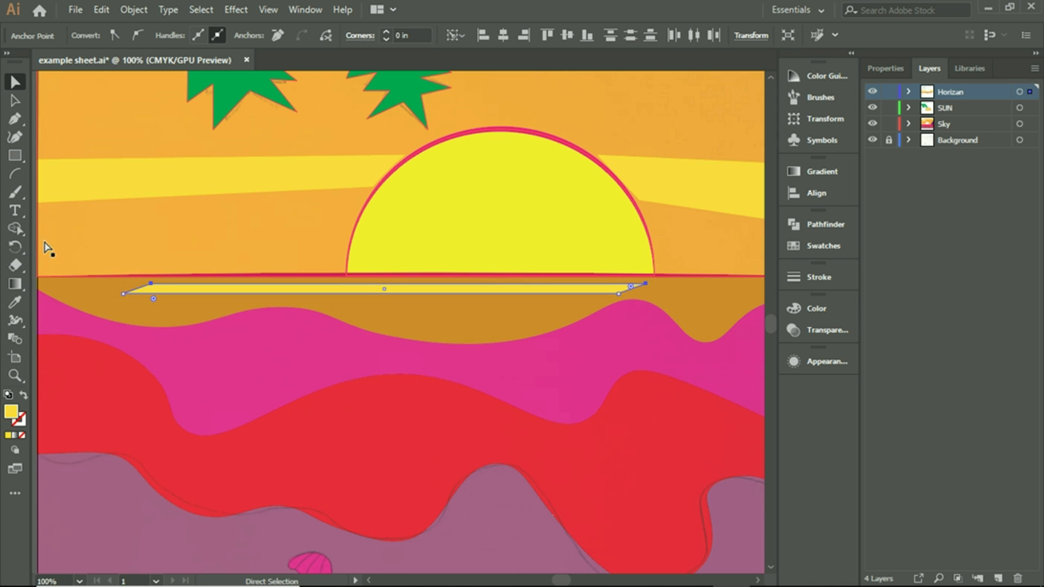
pyautogui.click(15, 82)
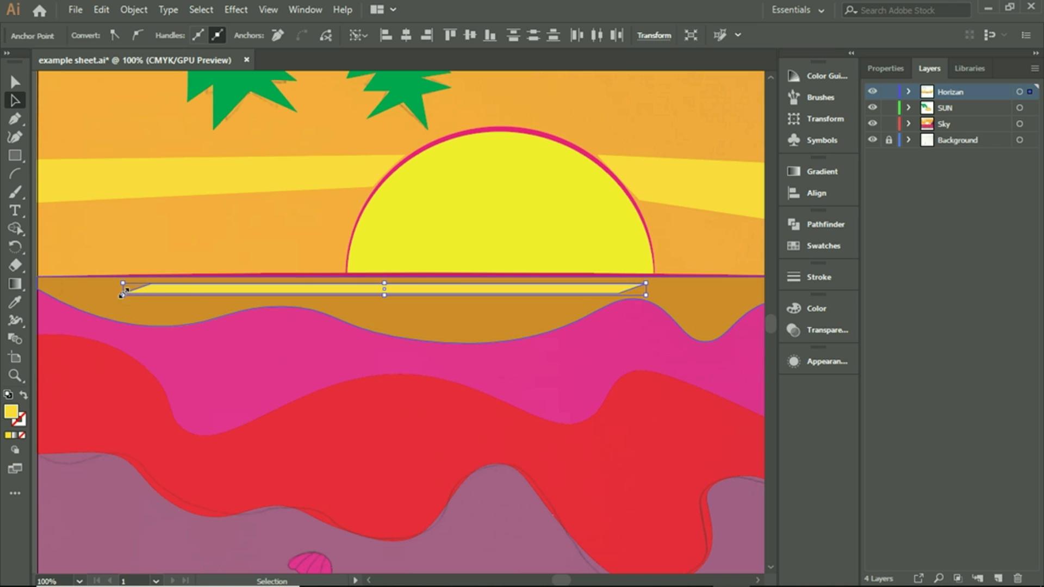
pyautogui.press('z')
pyautogui.moveTo(119, 326); pyautogui.dragTo(543, 320)
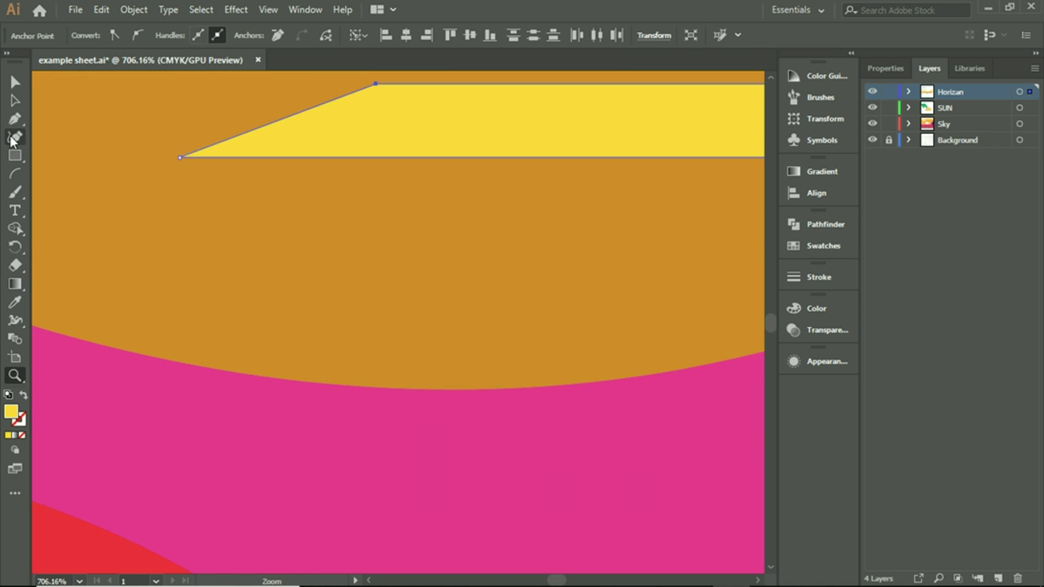
pyautogui.moveTo(128, 251); pyautogui.dragTo(33, 238)
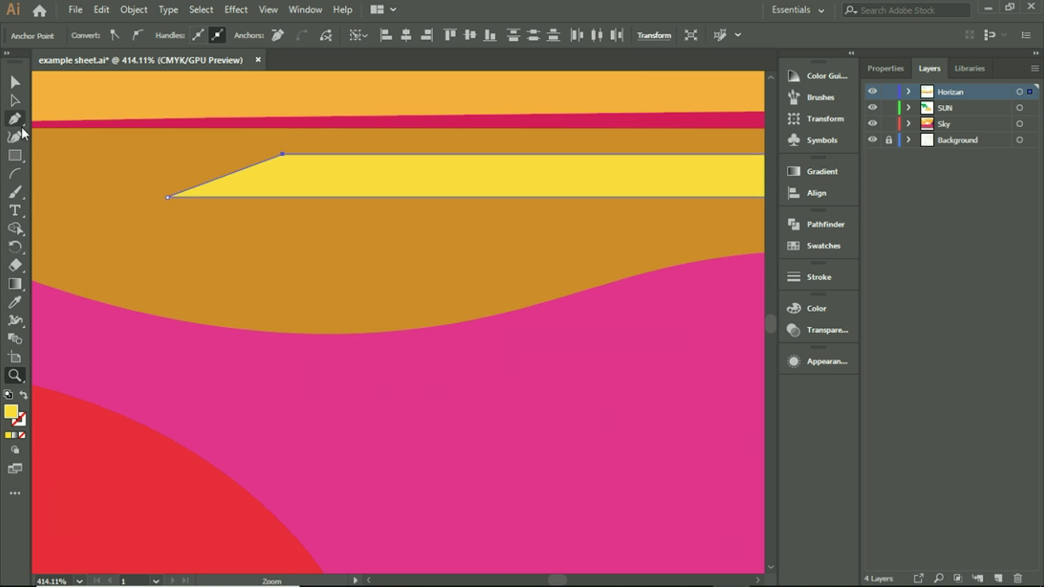
pyautogui.click(16, 101)
pyautogui.moveTo(169, 178); pyautogui.dragTo(576, 197)
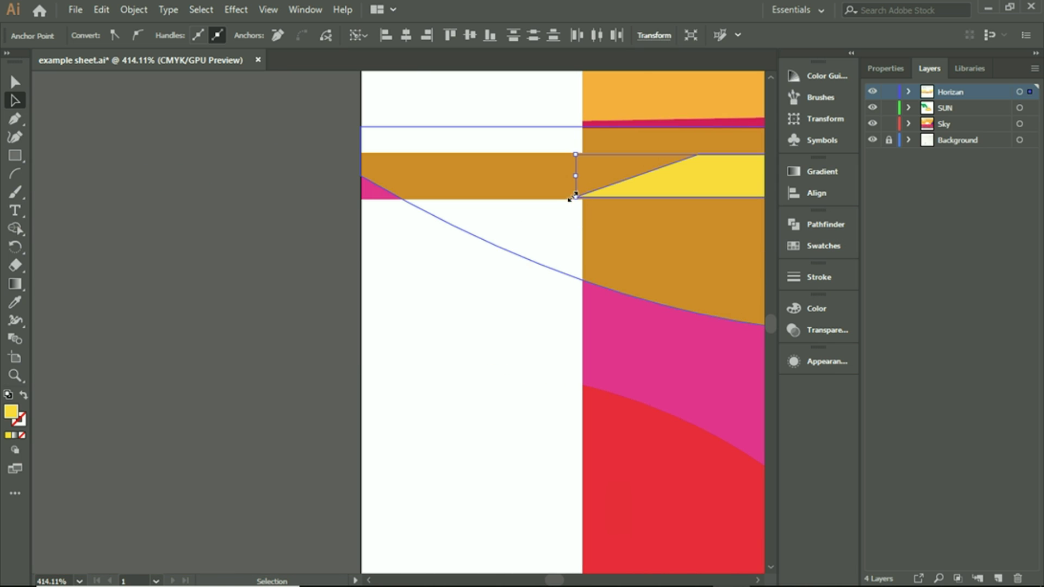
pyautogui.hotkey('ctrl', '0')
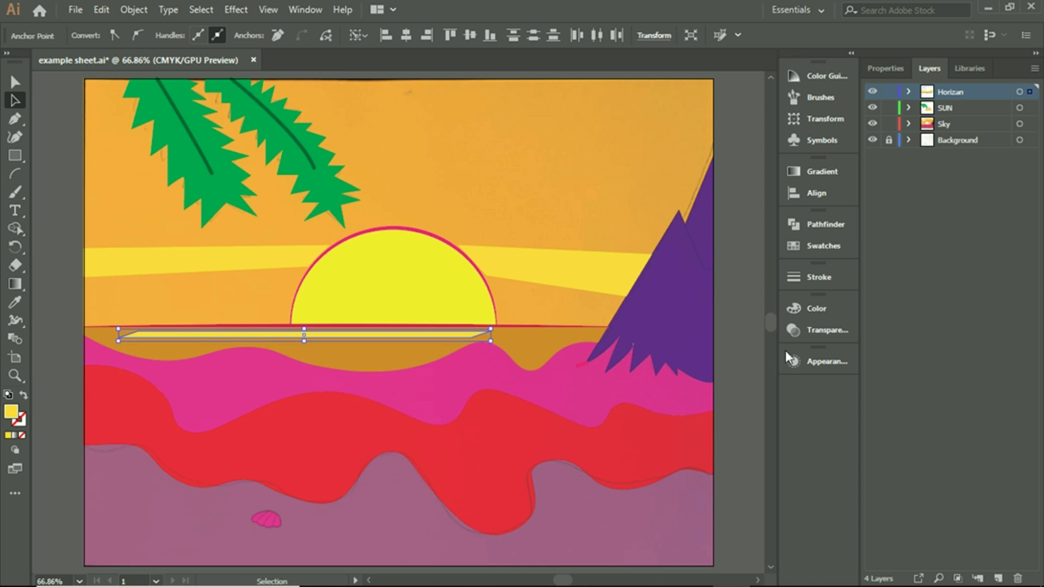
pyautogui.click(797, 332)
pyautogui.click(730, 196)
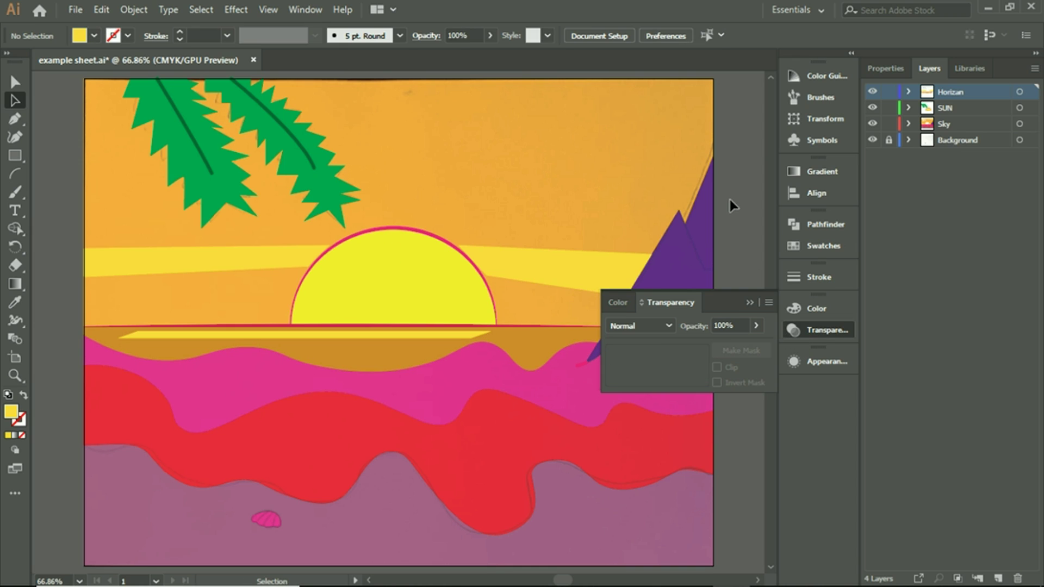
pyautogui.click(750, 301)
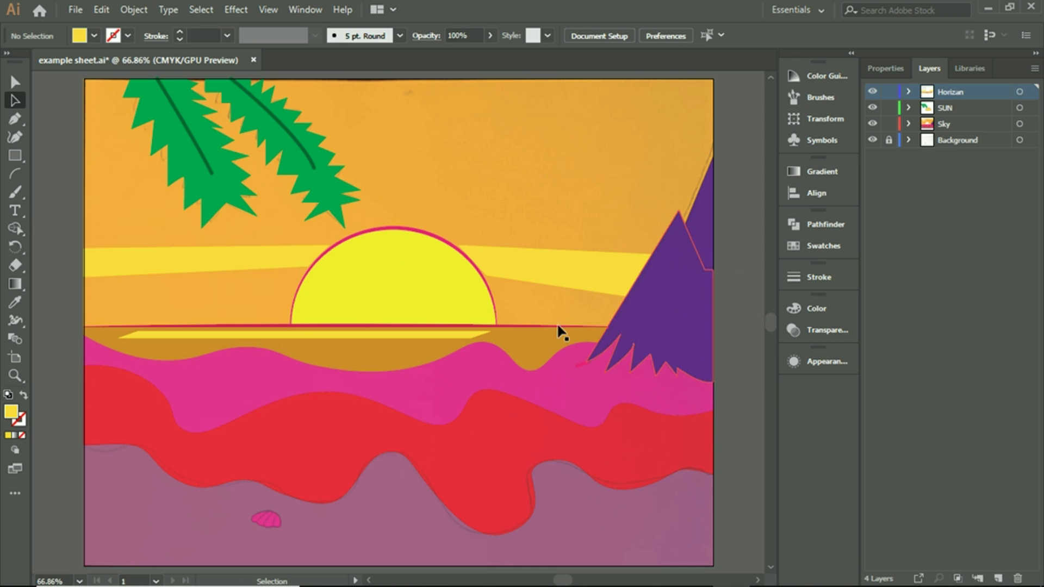
pyautogui.click(14, 157)
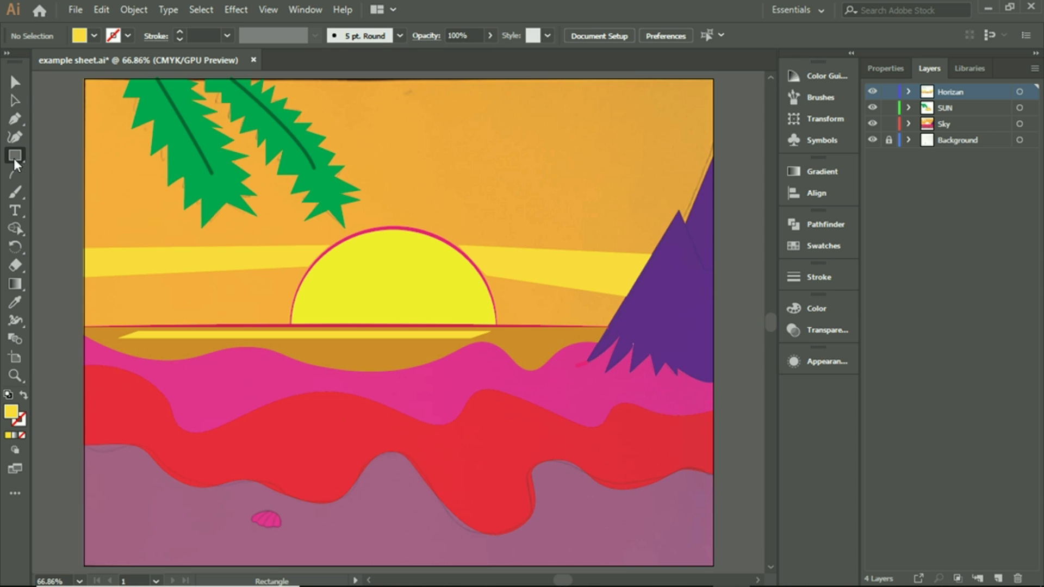
pyautogui.click(86, 178)
pyautogui.click(14, 156)
pyautogui.click(82, 155)
pyautogui.press('z')
pyautogui.moveTo(299, 355); pyautogui.dragTo(567, 383)
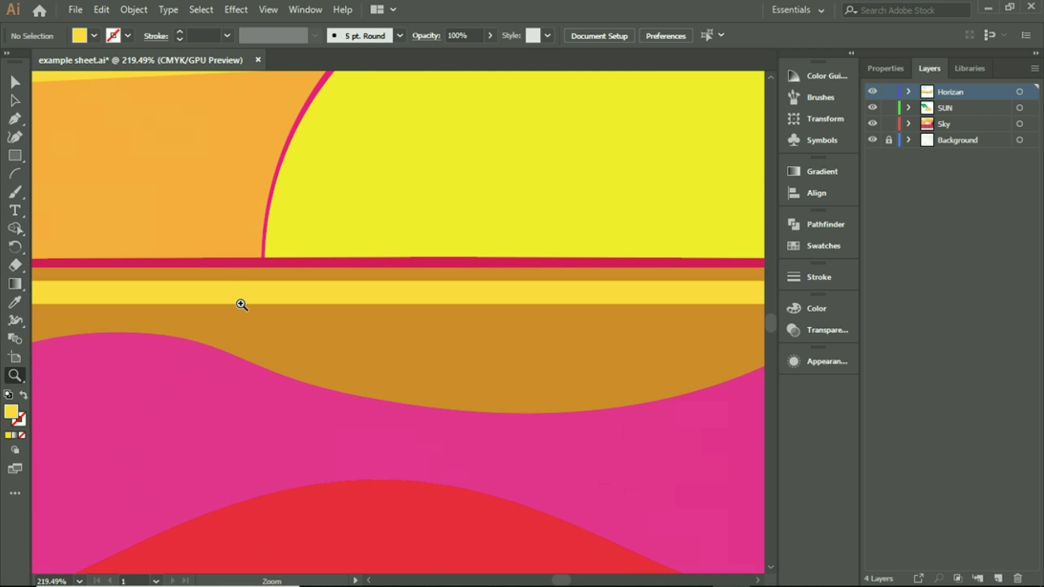
# Try to place a copy of the yellow bar below the original, and deselect it
pyautogui.click(15, 106)
pyautogui.click(298, 354)
pyautogui.moveTo(276, 286); pyautogui.dragTo(325, 367)
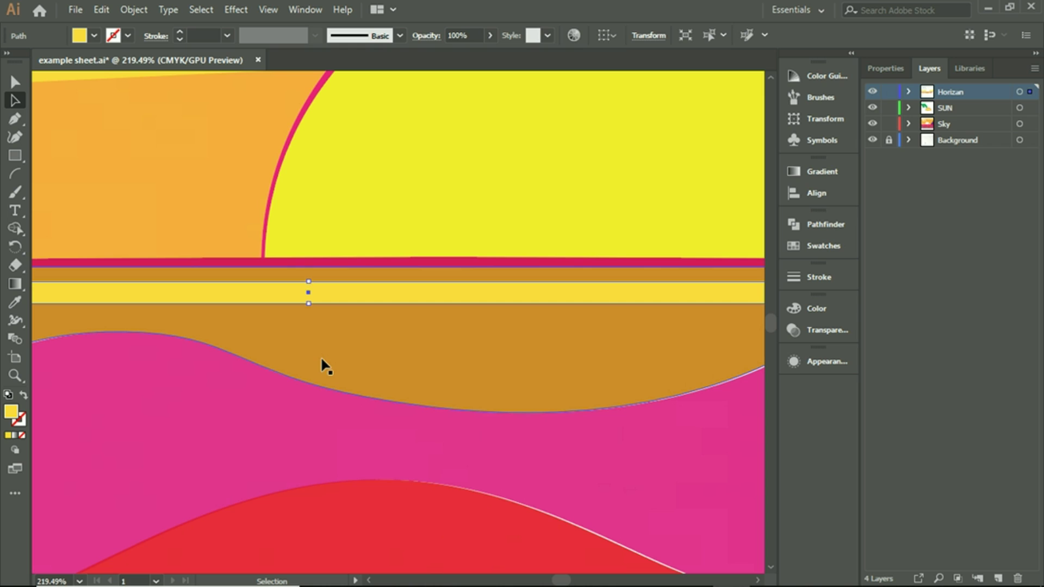
pyautogui.scroll(-2, 315, 406)
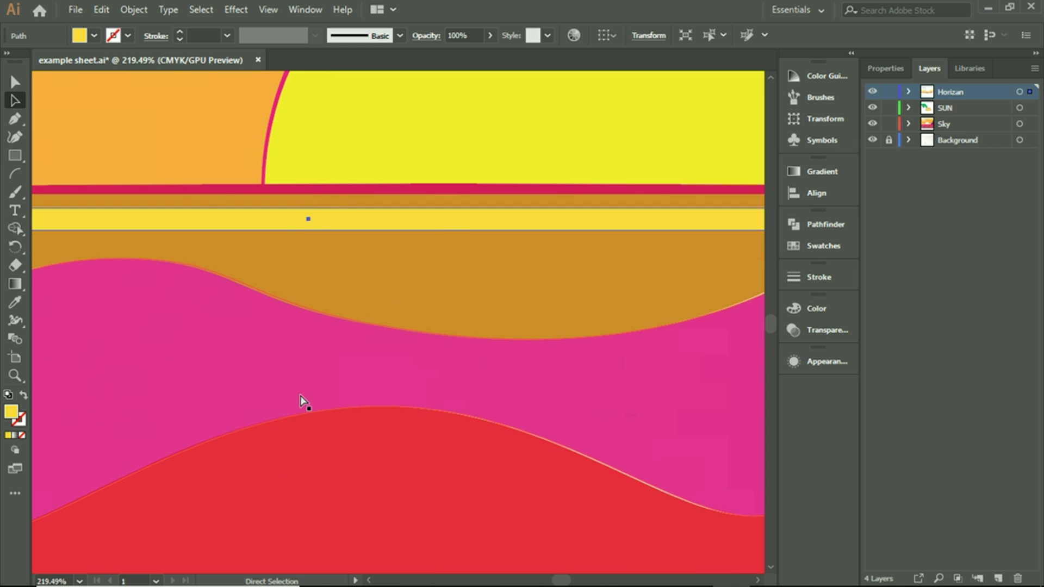
pyautogui.hotkey('ctrl', '0')
pyautogui.hotkey('ctrl', 'shift', 'a')
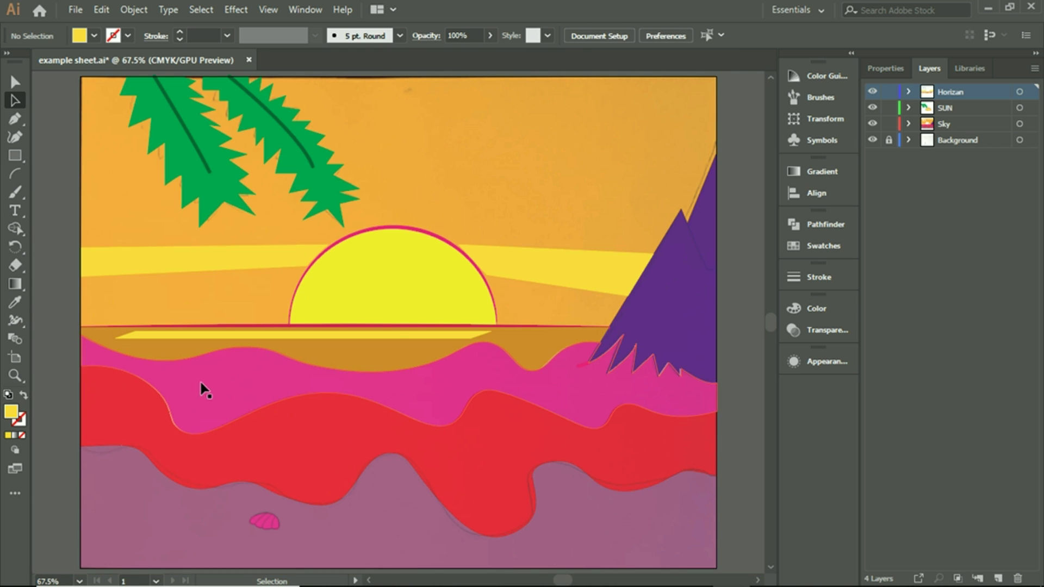
pyautogui.click(197, 386)
pyautogui.click(21, 345)
pyautogui.click(15, 101)
pyautogui.click(38, 229)
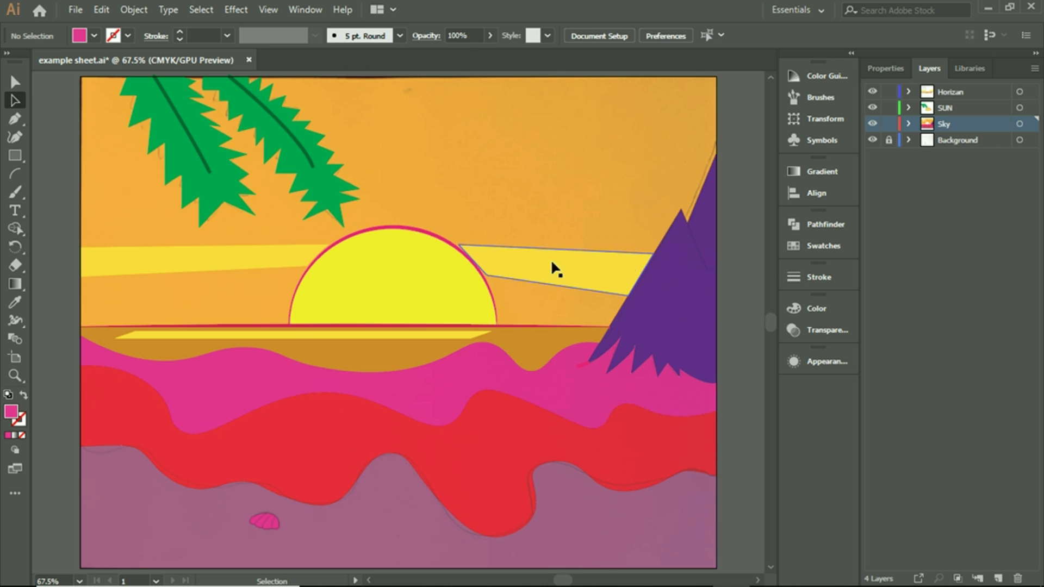
pyautogui.click(16, 174)
pyautogui.press('z')
pyautogui.moveTo(308, 351); pyautogui.dragTo(467, 365)
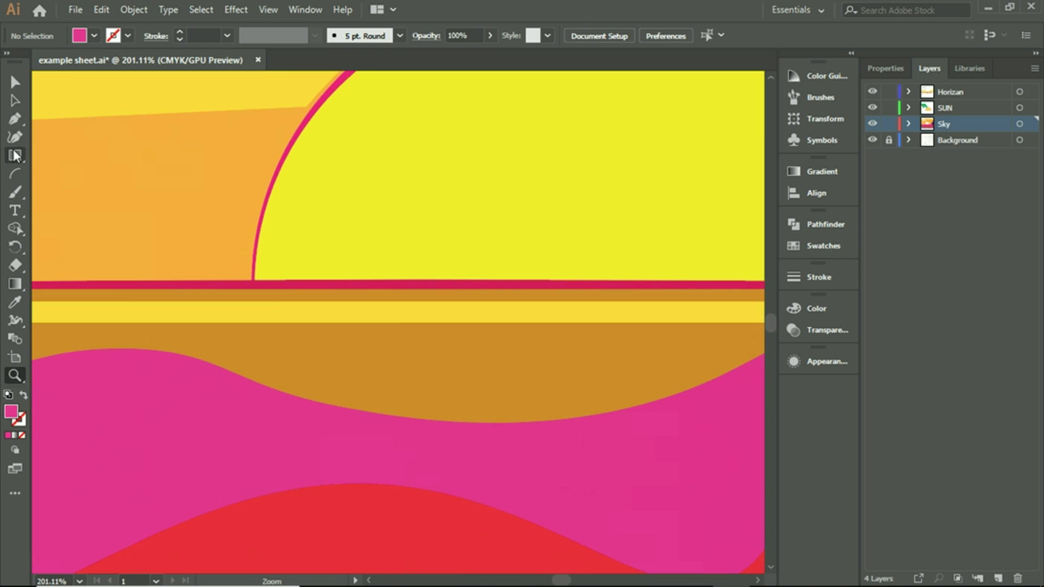
pyautogui.press('m')
pyautogui.moveTo(243, 340); pyautogui.dragTo(477, 375)
pyautogui.press('Delete')
# Duplicate the yellow slanted bar, placing the copy just below the original and offset to the right over the water
pyautogui.press('a')
pyautogui.click(275, 311)
pyautogui.click(369, 375)
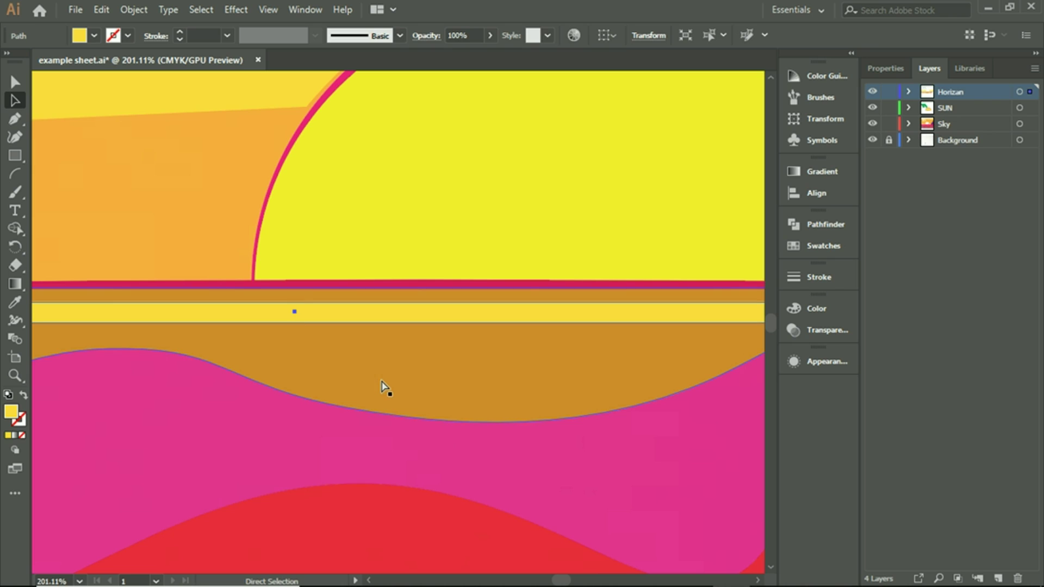
pyautogui.moveTo(402, 312); pyautogui.dragTo(429, 364)
pyautogui.hotkey('ctrl', '1')
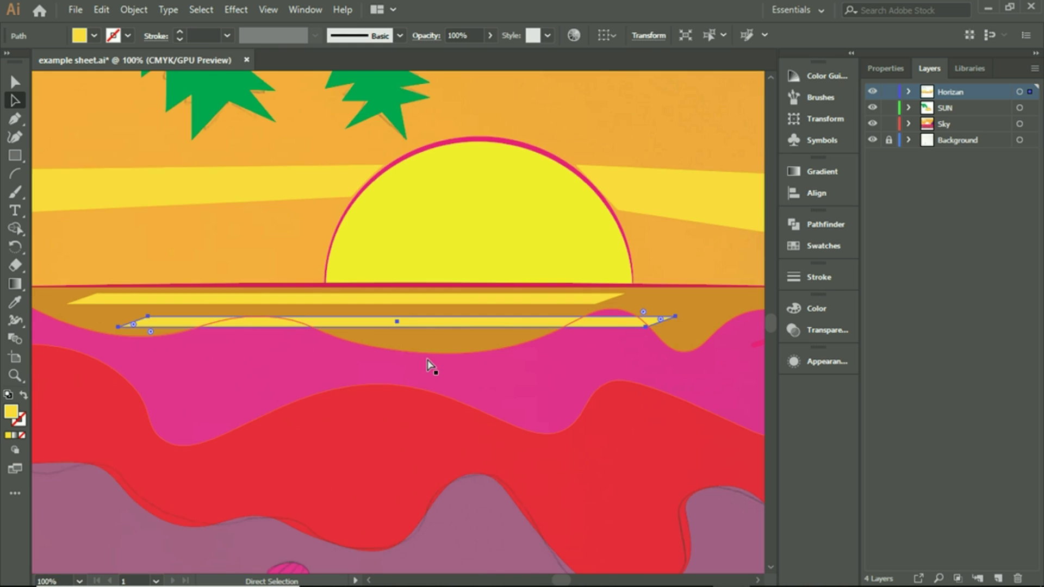
# Shorten the lower yellow slanted bar from both ends to fit within the orange water below the sun, and deselect it
pyautogui.hotkey('ctrl', '-')
pyautogui.moveTo(211, 316); pyautogui.dragTo(360, 314)
pyautogui.moveTo(583, 322); pyautogui.dragTo(482, 315)
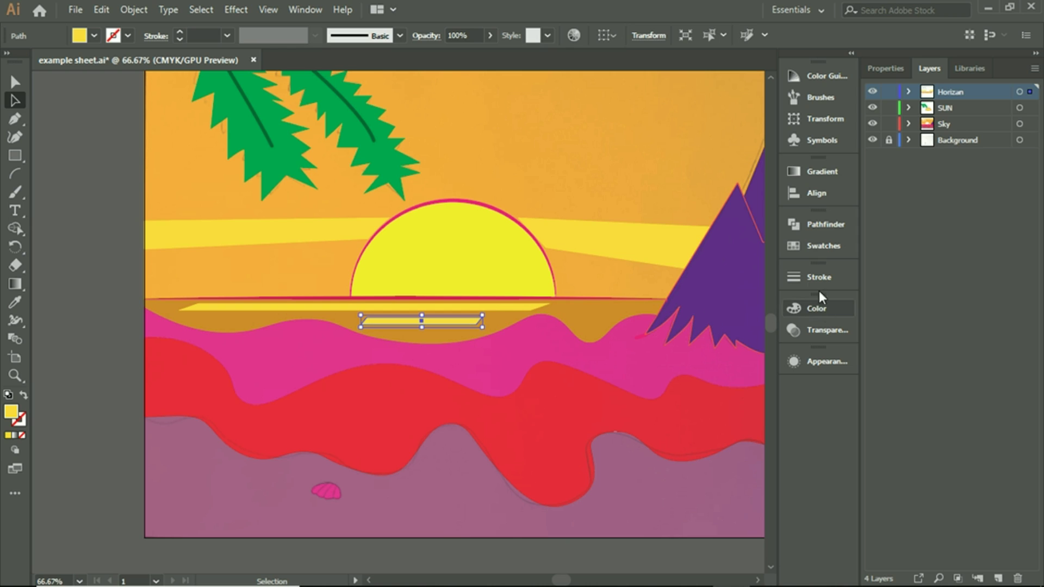
pyautogui.hotkey('ctrl', 'shift', 'a')
# Try to slant the short yellow bar by moving only its lower-left anchor outward, and put the anchor back
pyautogui.press('z')
pyautogui.moveTo(427, 345); pyautogui.dragTo(641, 345)
pyautogui.click(15, 100)
pyautogui.click(309, 302)
pyautogui.click(300, 302)
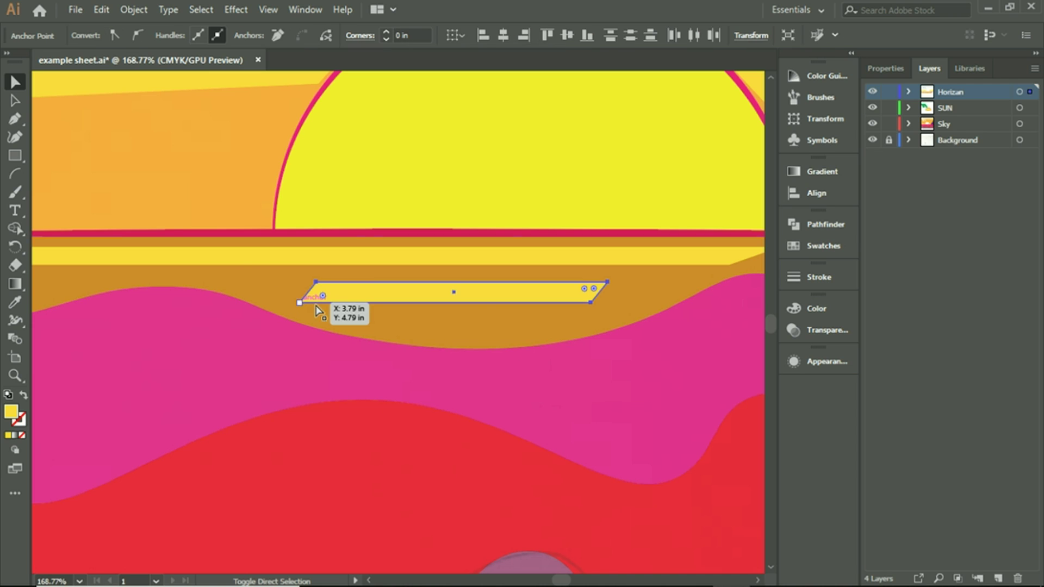
pyautogui.click(591, 303)
pyautogui.moveTo(300, 302); pyautogui.dragTo(261, 298)
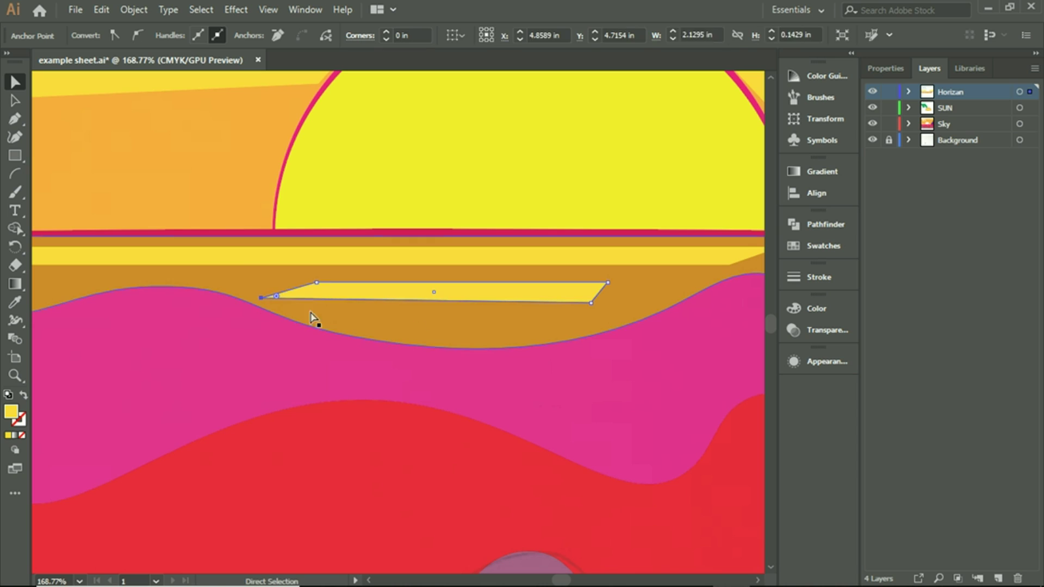
pyautogui.hotkey('ctrl', 'shift', 'a')
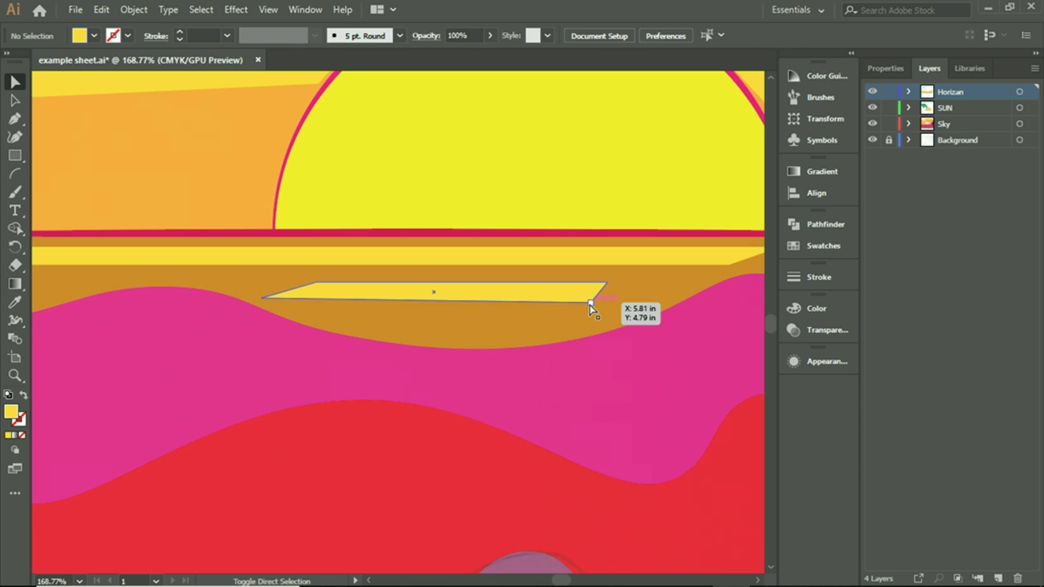
pyautogui.moveTo(265, 299); pyautogui.dragTo(300, 302)
pyautogui.hotkey('ctrl', 'shift', 'a')
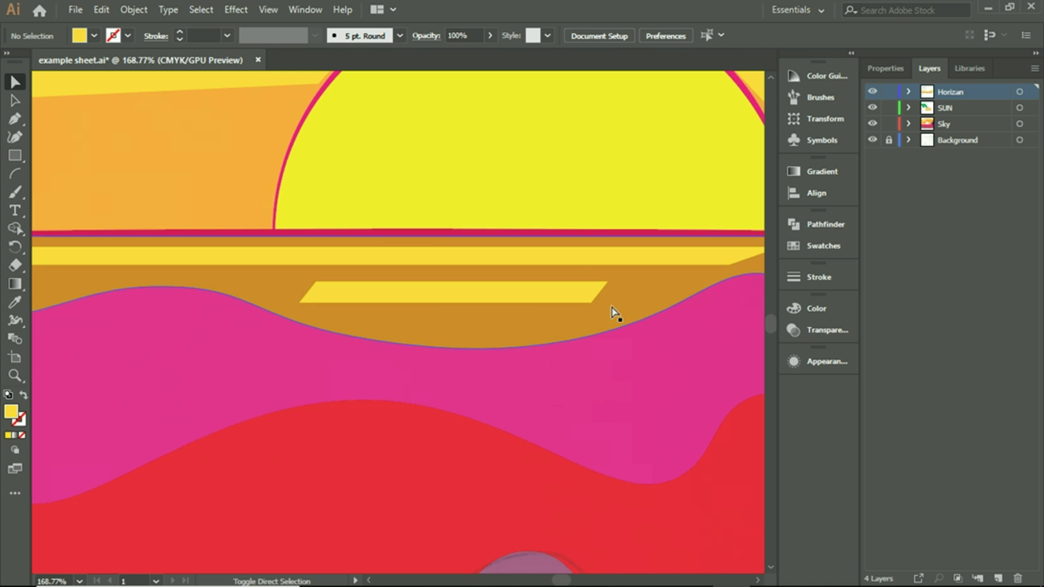
# Shift both lower anchors of the short yellow bar to the left together to increase its slant, and deselect it
pyautogui.click(591, 302)
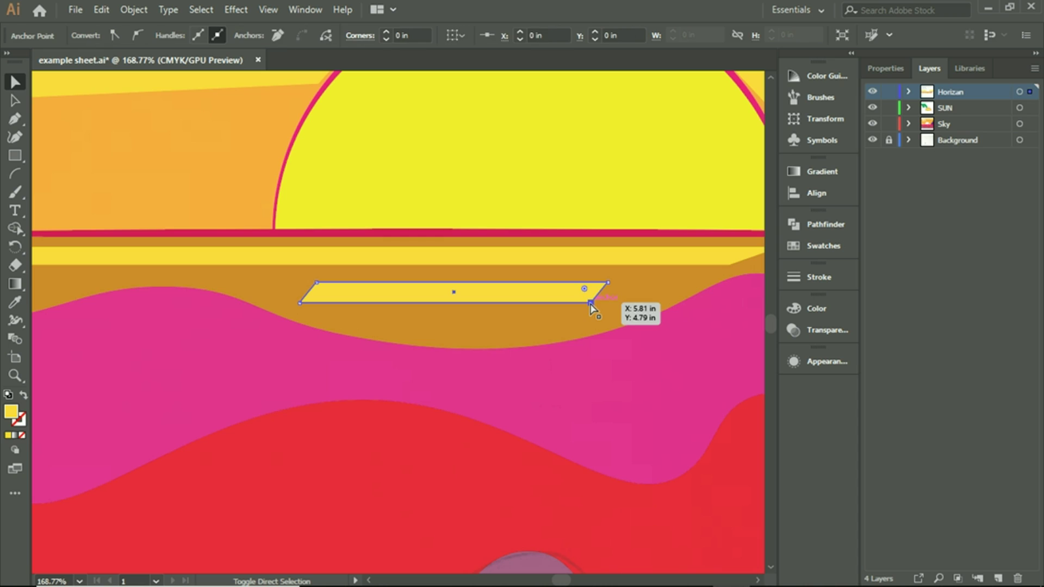
pyautogui.keyDown('shift'); pyautogui.click(299, 302); pyautogui.keyUp('shift')
pyautogui.moveTo(298, 303); pyautogui.dragTo(264, 300)
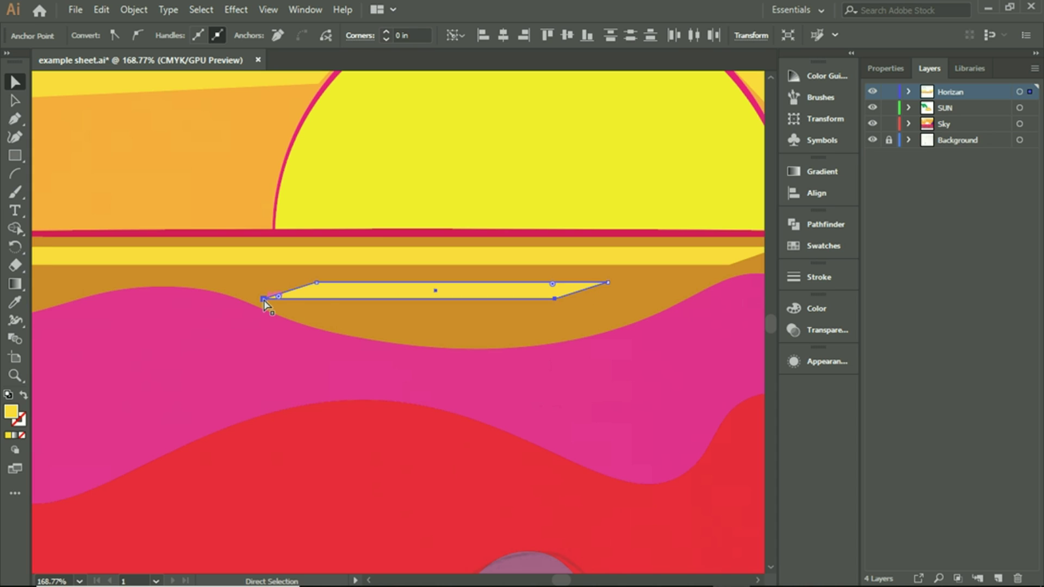
pyautogui.moveTo(607, 283); pyautogui.dragTo(607, 282)
pyautogui.hotkey('ctrl', '0')
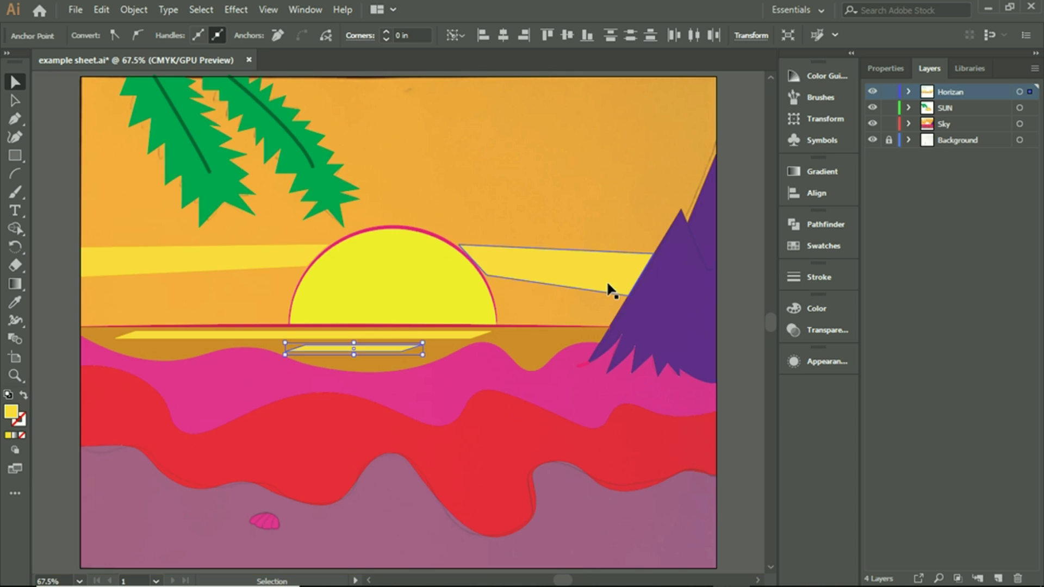
pyautogui.click(21, 100)
pyautogui.click(40, 181)
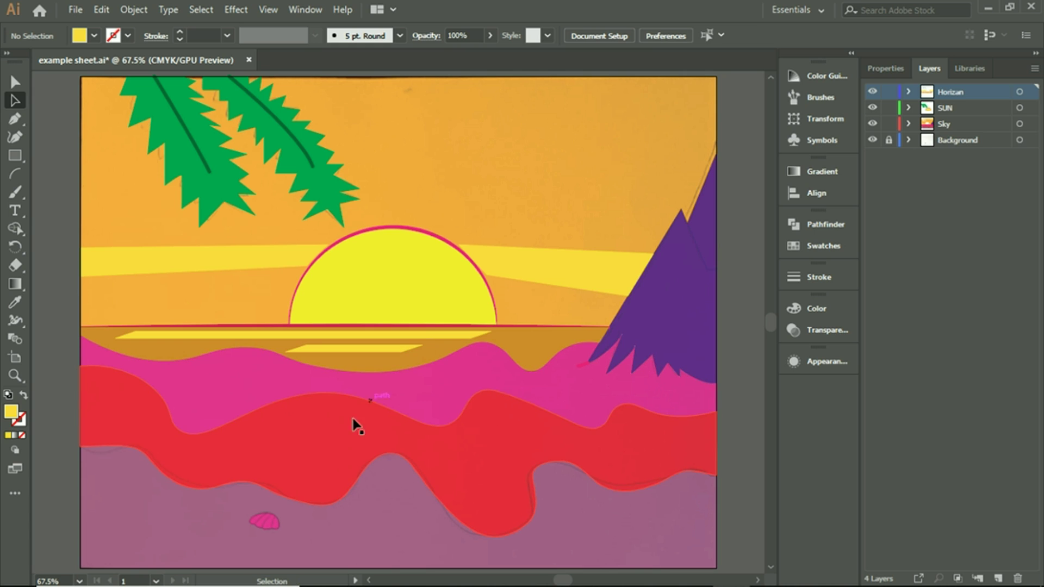
# Draw a thin yellow ellipse, about 1.45 by 0.07 in, below the short slanted bar, and stretch it leftward while flattening it
pyautogui.press('z')
pyautogui.moveTo(391, 401); pyautogui.dragTo(589, 431)
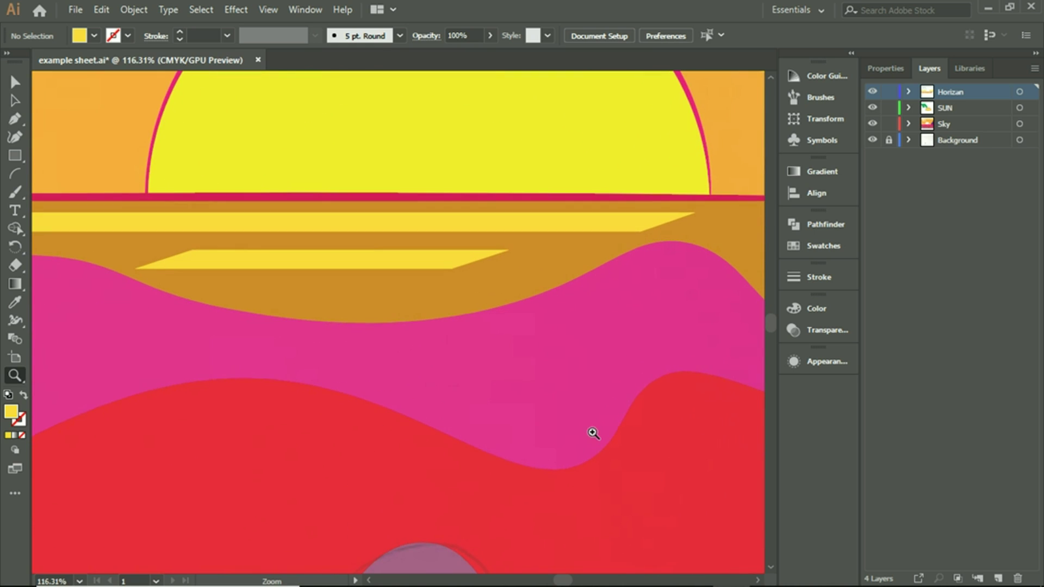
pyautogui.moveTo(18, 159); pyautogui.dragTo(94, 175)
pyautogui.moveTo(238, 286); pyautogui.dragTo(462, 296)
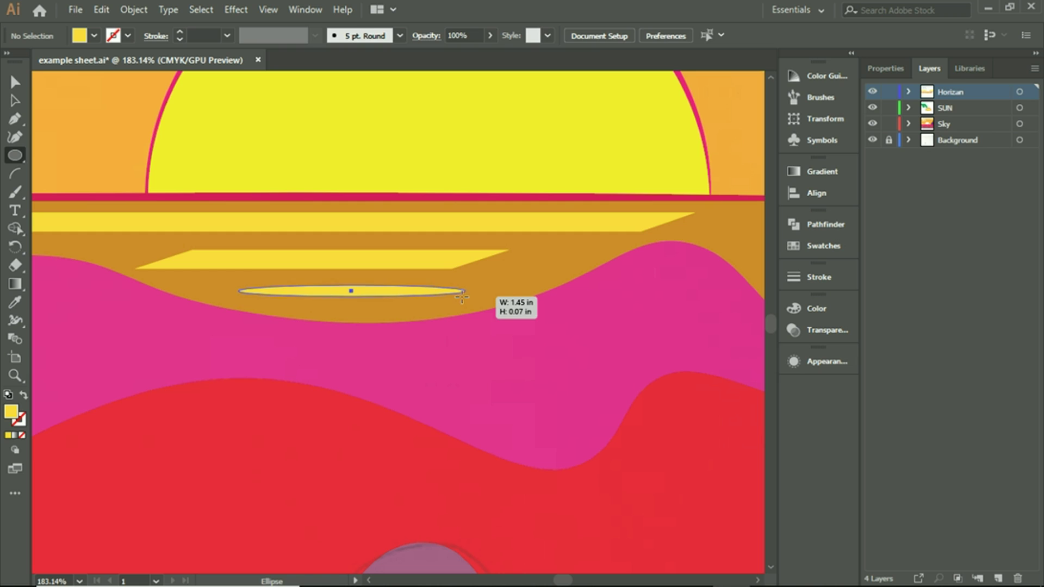
pyautogui.moveTo(238, 290)
pyautogui.mouseDown()
pyautogui.moveTo(167, 290)
pyautogui.moveTo(189, 289)
pyautogui.mouseUp()
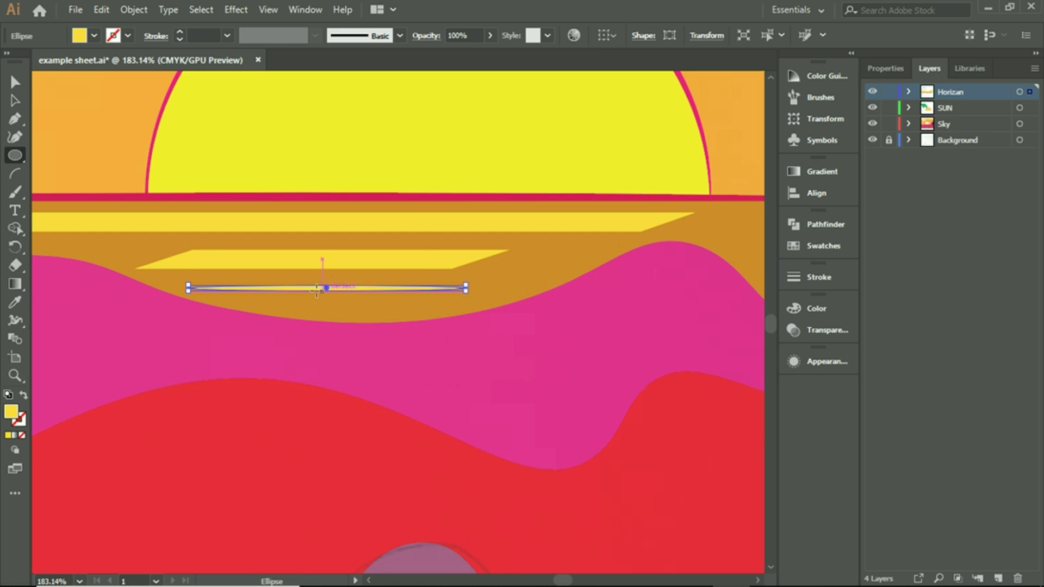
pyautogui.moveTo(188, 291)
pyautogui.mouseDown()
pyautogui.moveTo(184, 299)
pyautogui.moveTo(185, 288)
pyautogui.mouseUp()
pyautogui.hotkey('ctrl', '0')
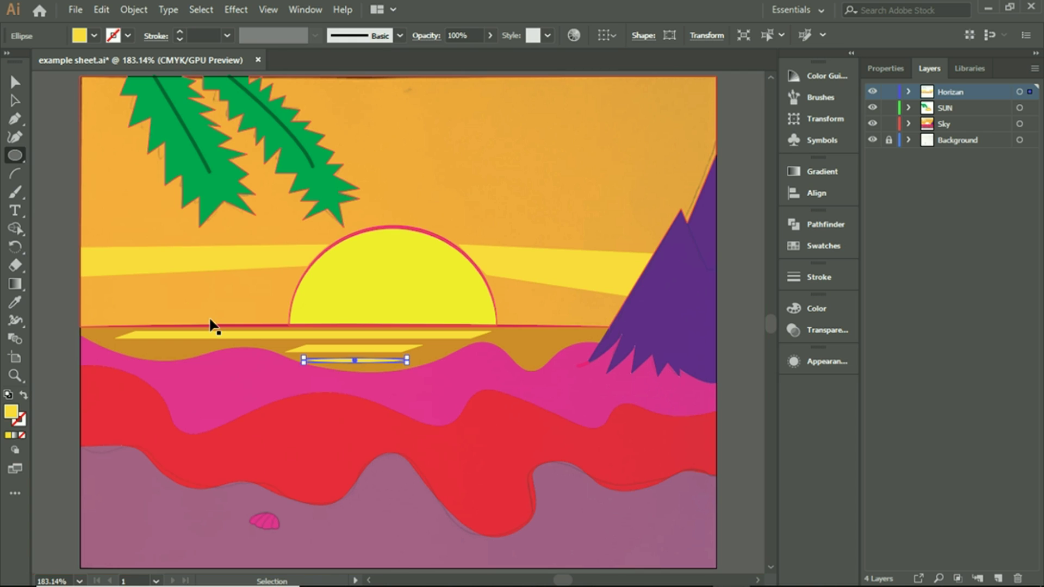
# Nudge the short slanted bar slightly upward on the water, closer to the long bar, and deselect it
pyautogui.click(12, 101)
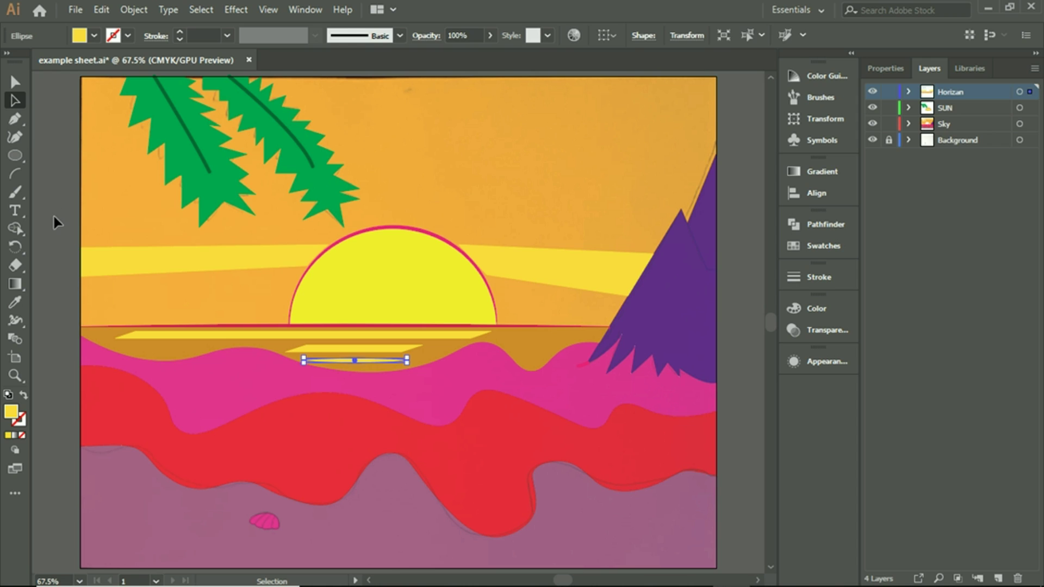
pyautogui.click(54, 216)
pyautogui.click(394, 355)
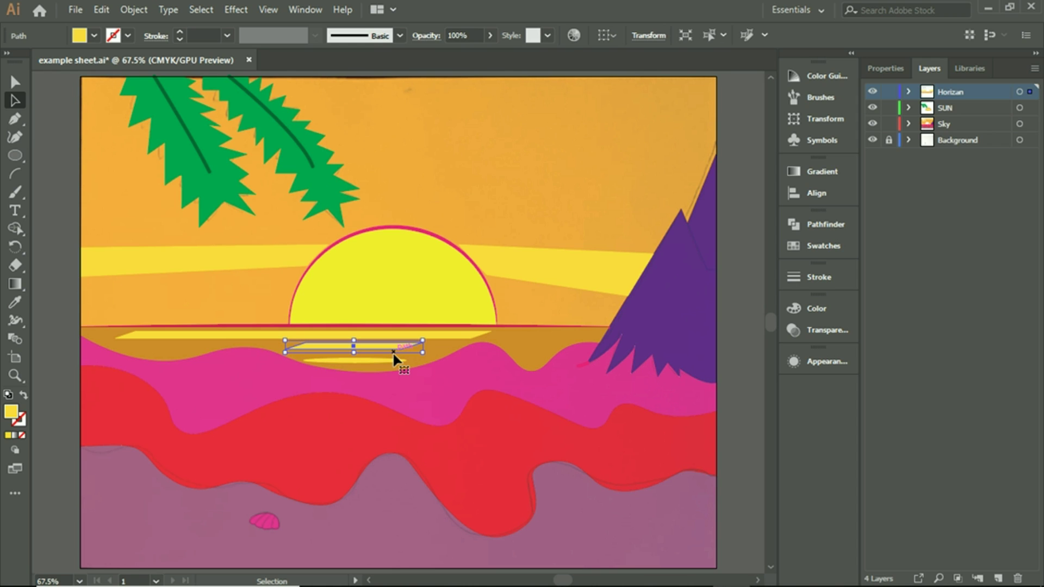
pyautogui.click(737, 243)
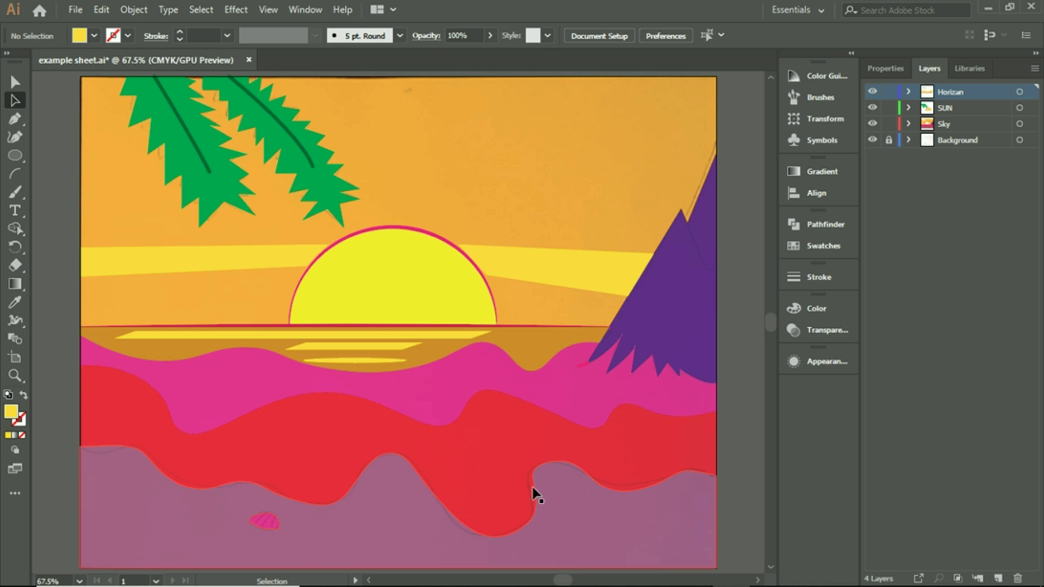
pyautogui.scroll(-1, 764, 363)
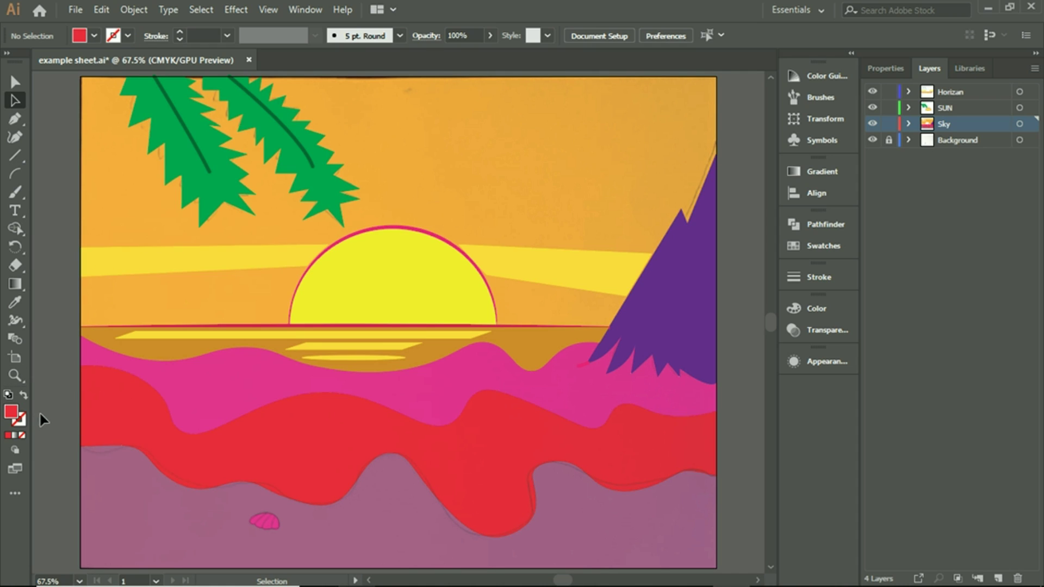
# Try a 2 px stroke on the red wave shape, set the stroke back to None, and deselect the shape
pyautogui.click(149, 435)
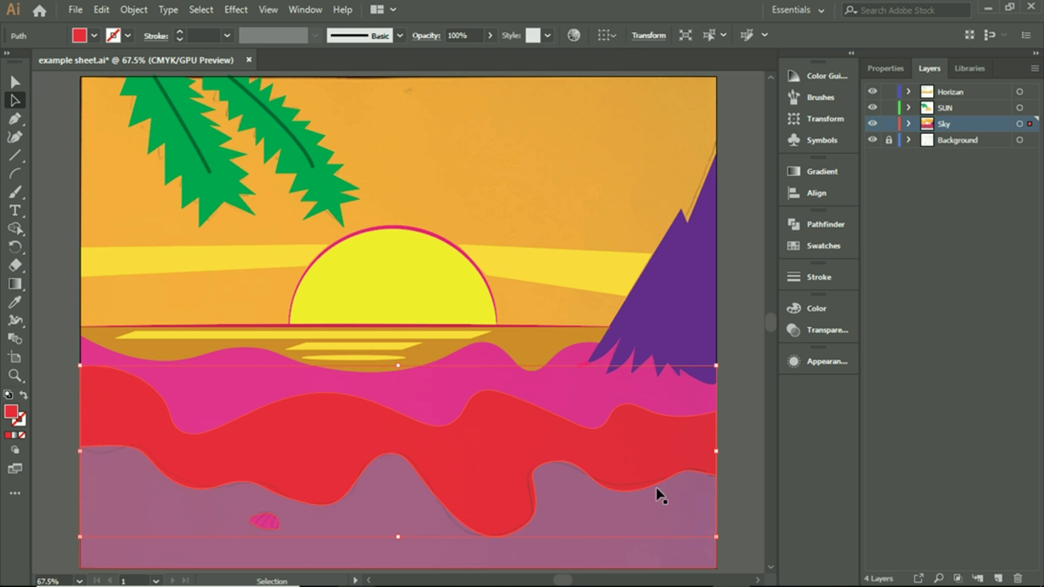
pyautogui.click(744, 397)
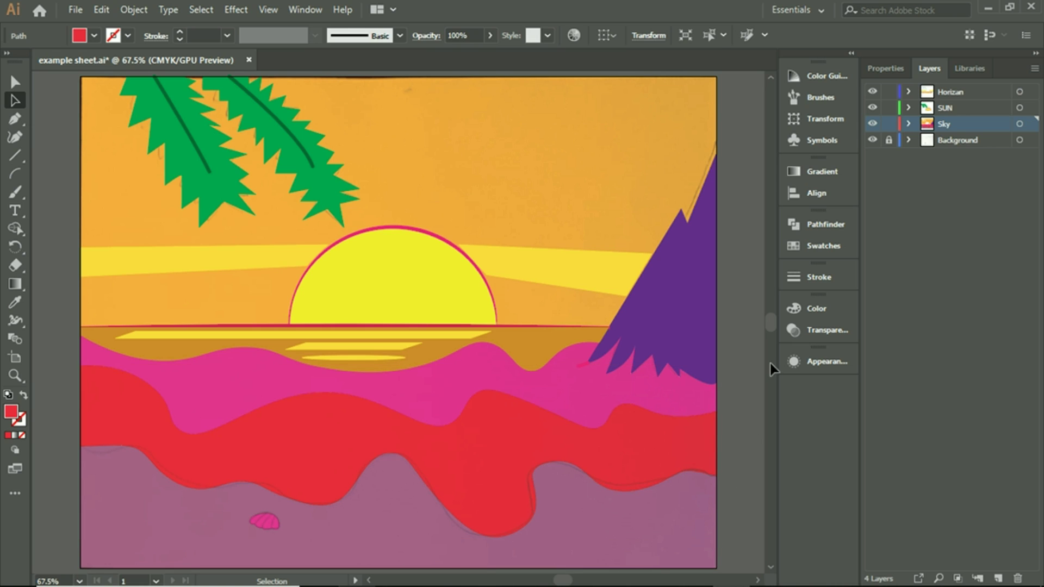
pyautogui.click(886, 68)
pyautogui.click(660, 449)
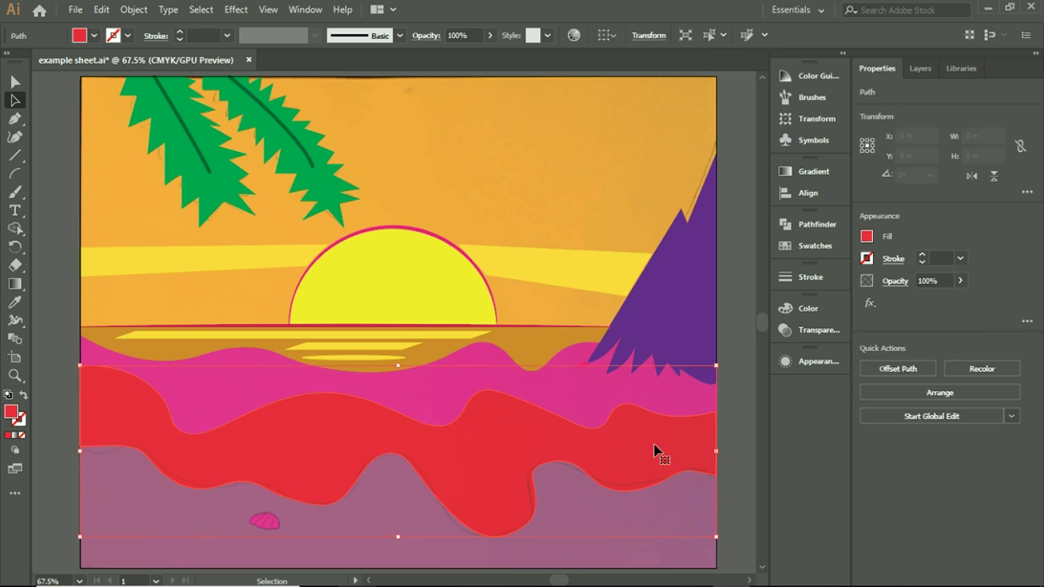
pyautogui.click(922, 256)
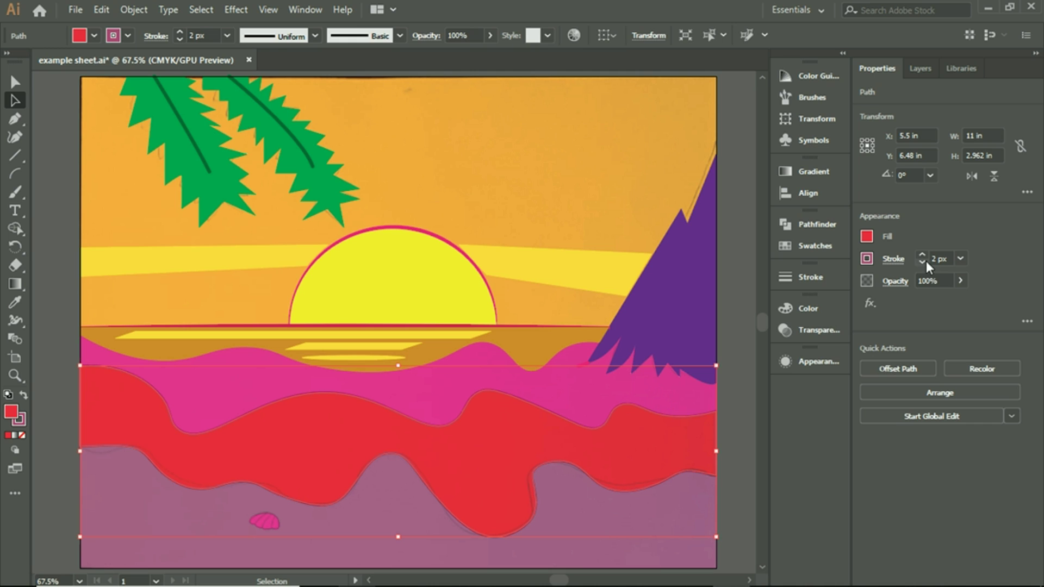
pyautogui.click(867, 259)
pyautogui.click(700, 313)
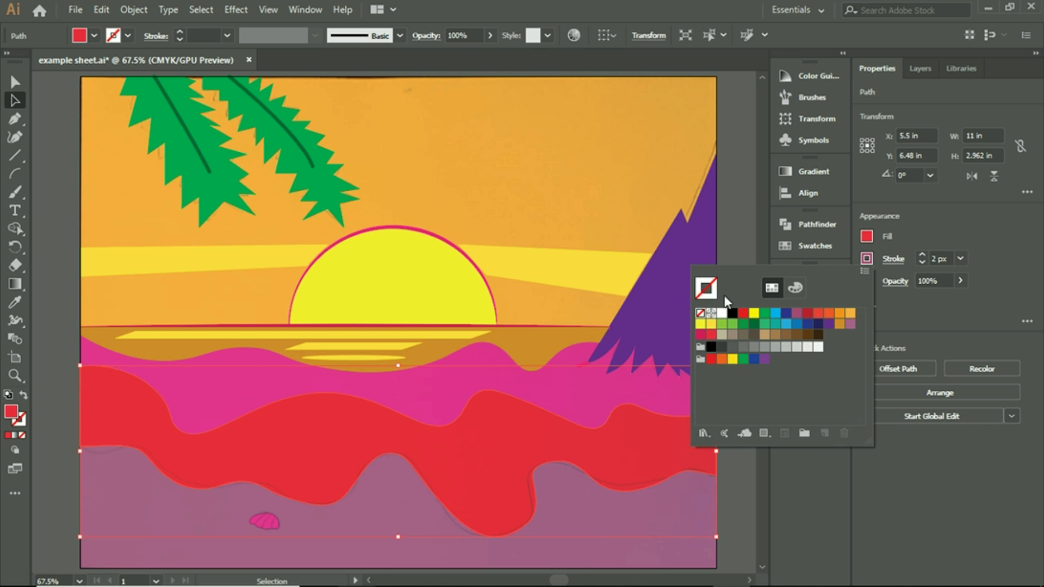
pyautogui.click(752, 189)
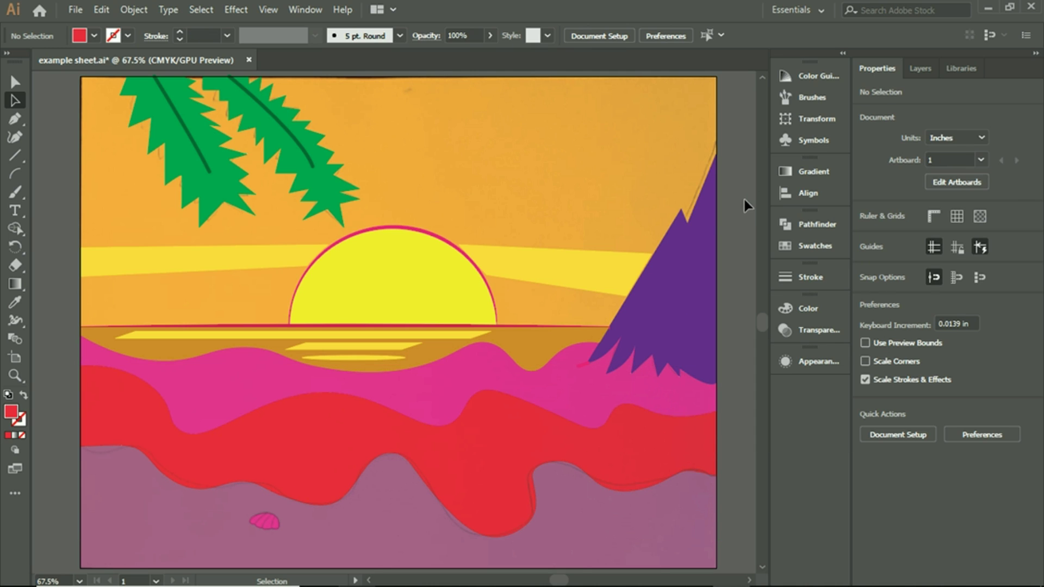
# Add a new layer directly above the Sky layer, with the Sky layer locked
pyautogui.click(924, 70)
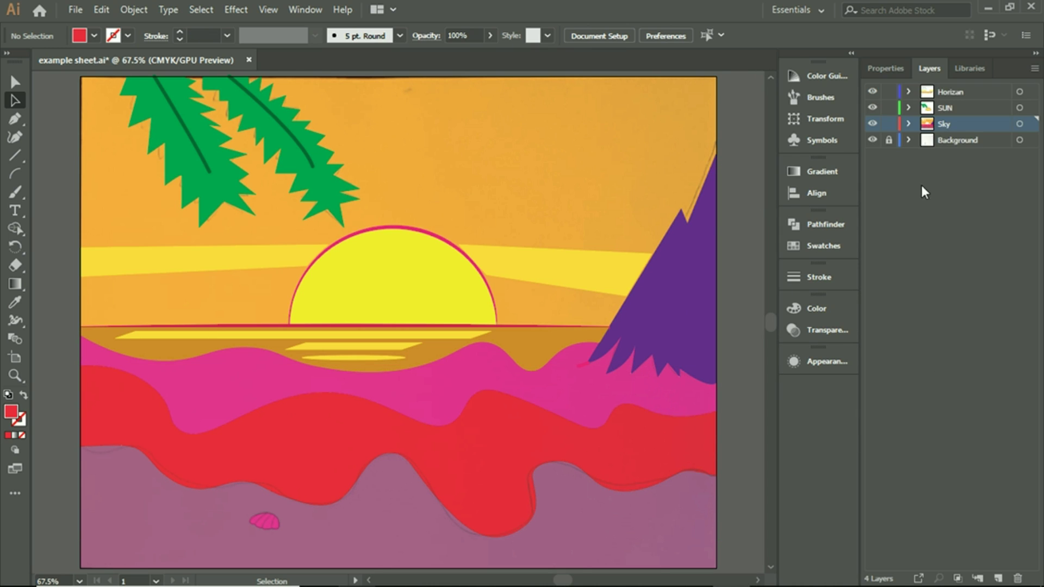
pyautogui.click(999, 578)
# Try to draw a wavy red shape along the red wave's lower edge with the Curvature tool, and discard it
pyautogui.click(15, 137)
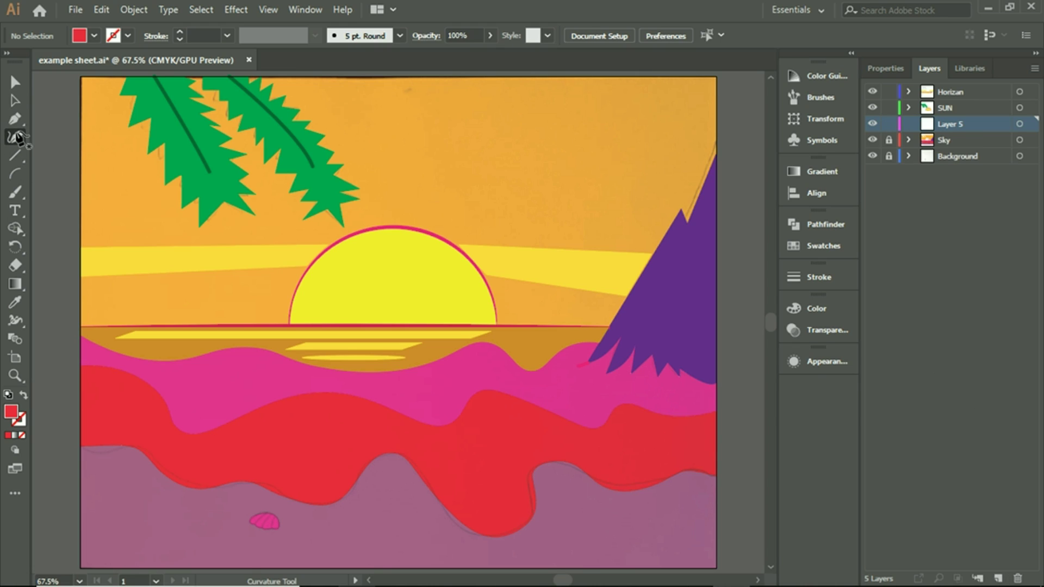
pyautogui.click(80, 462)
pyautogui.click(139, 486)
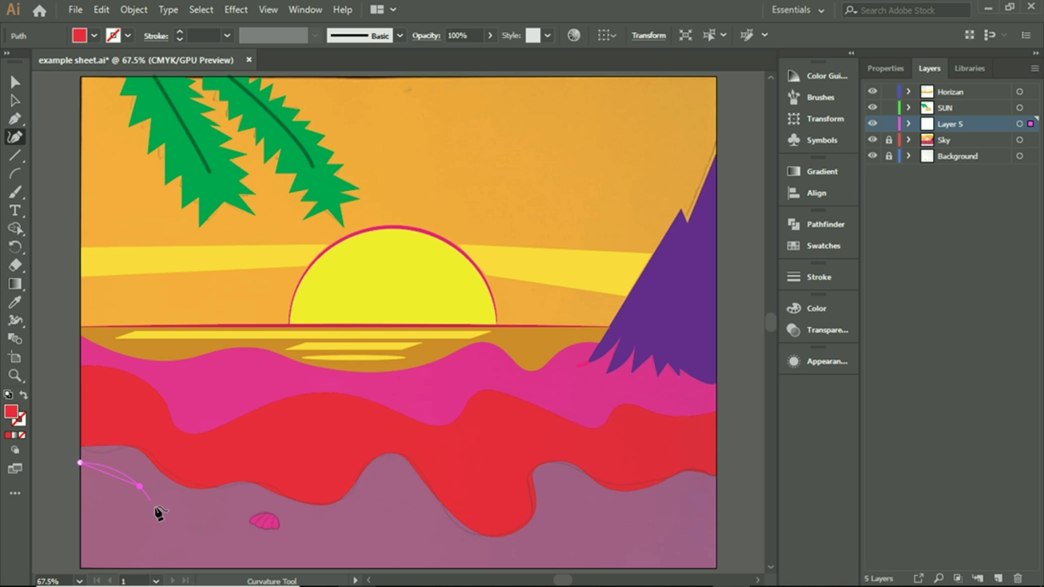
pyautogui.click(173, 515)
pyautogui.click(239, 494)
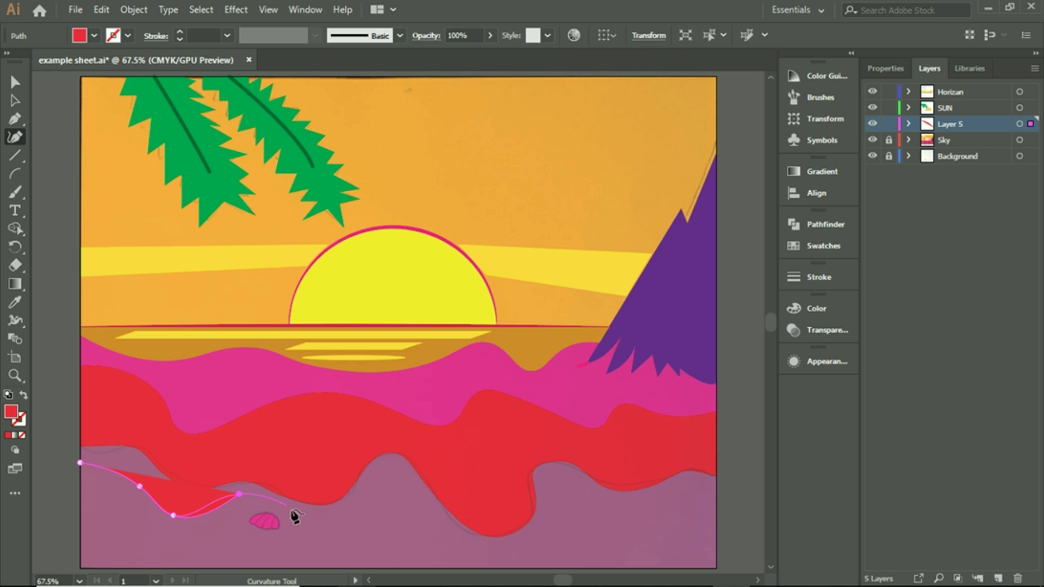
pyautogui.click(297, 514)
pyautogui.click(358, 507)
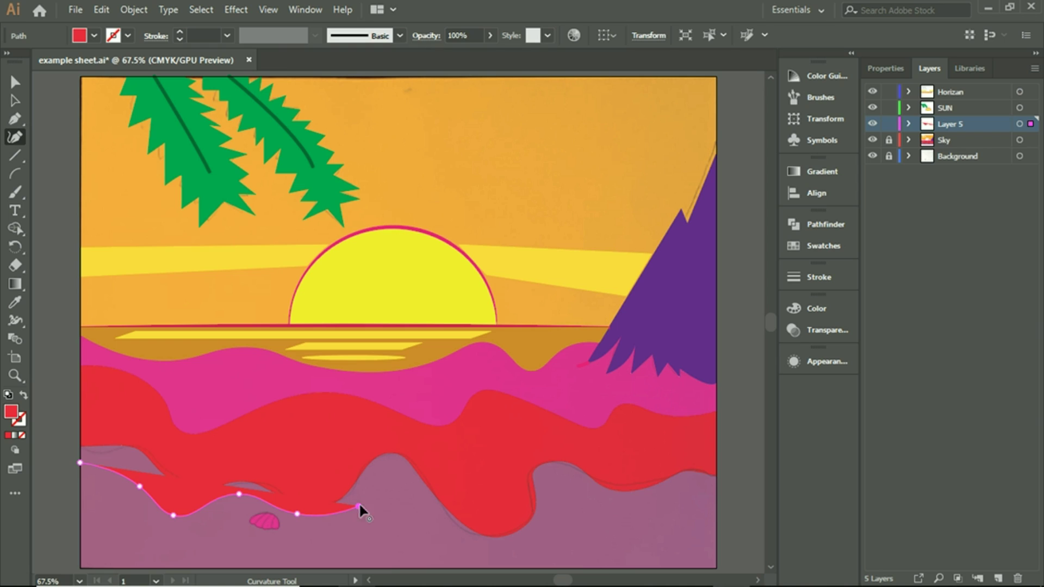
pyautogui.click(377, 462)
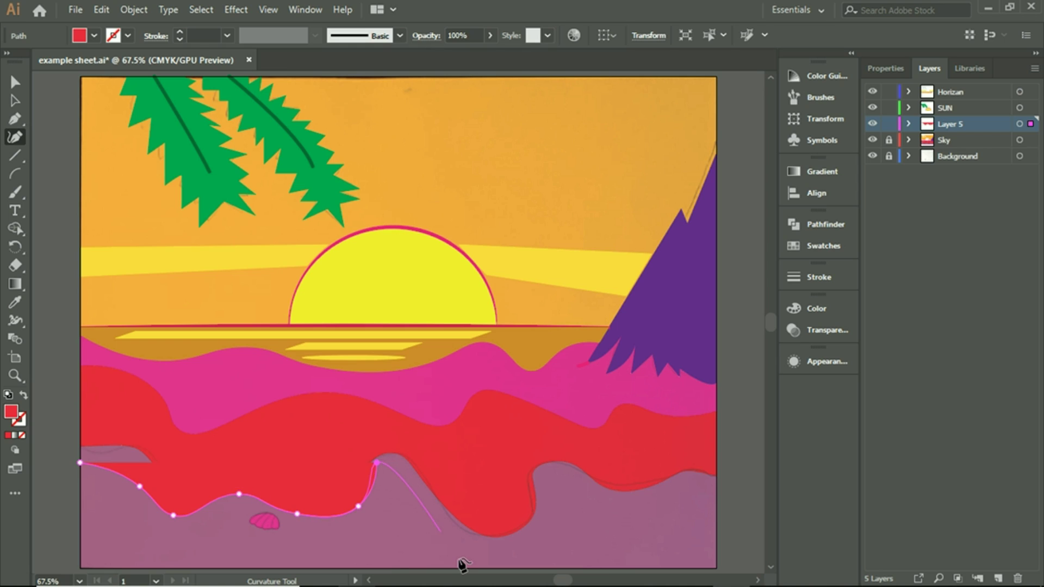
pyautogui.click(432, 518)
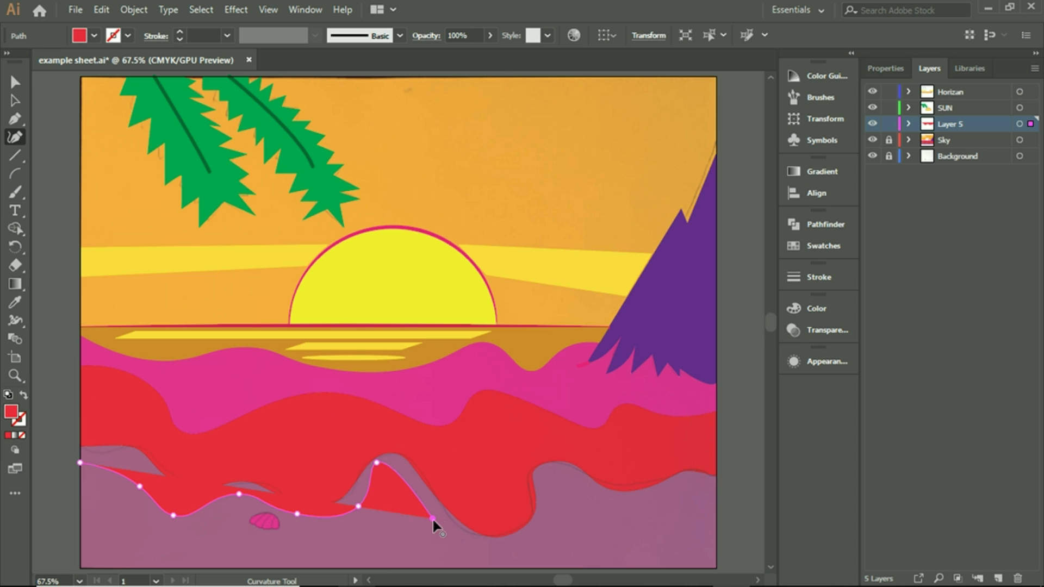
pyautogui.click(520, 542)
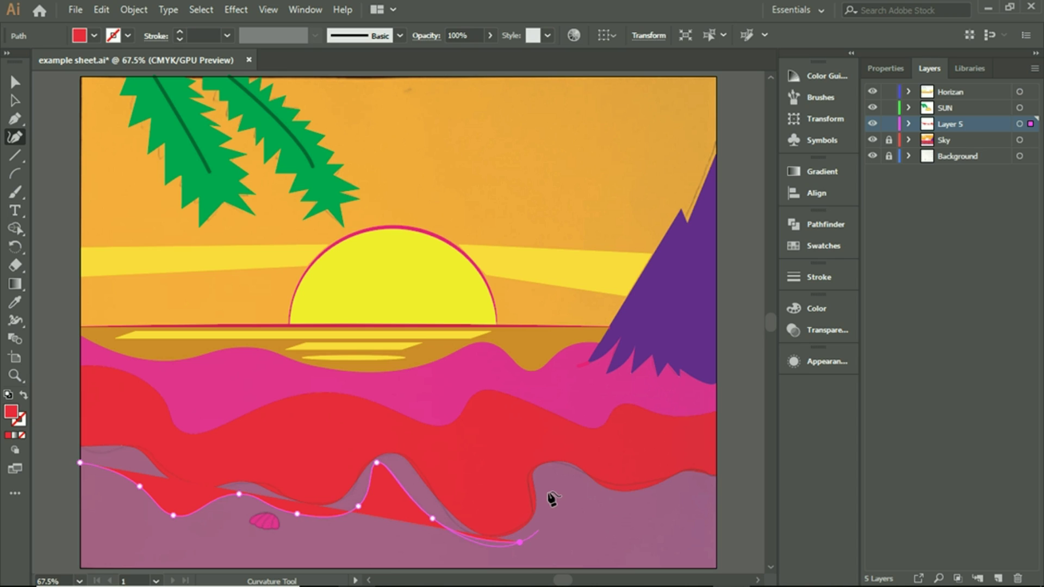
pyautogui.click(549, 478)
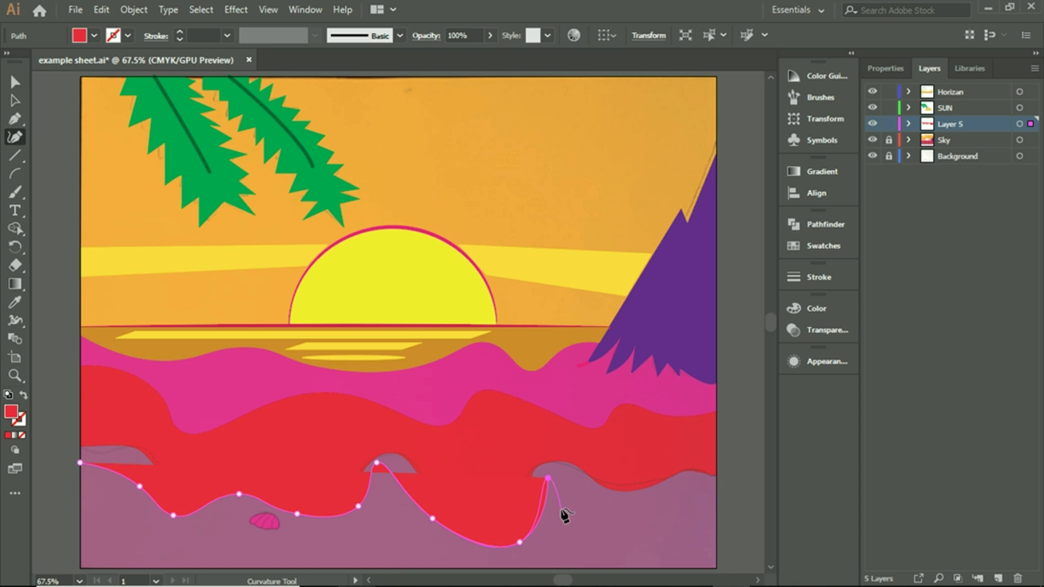
pyautogui.click(22, 159)
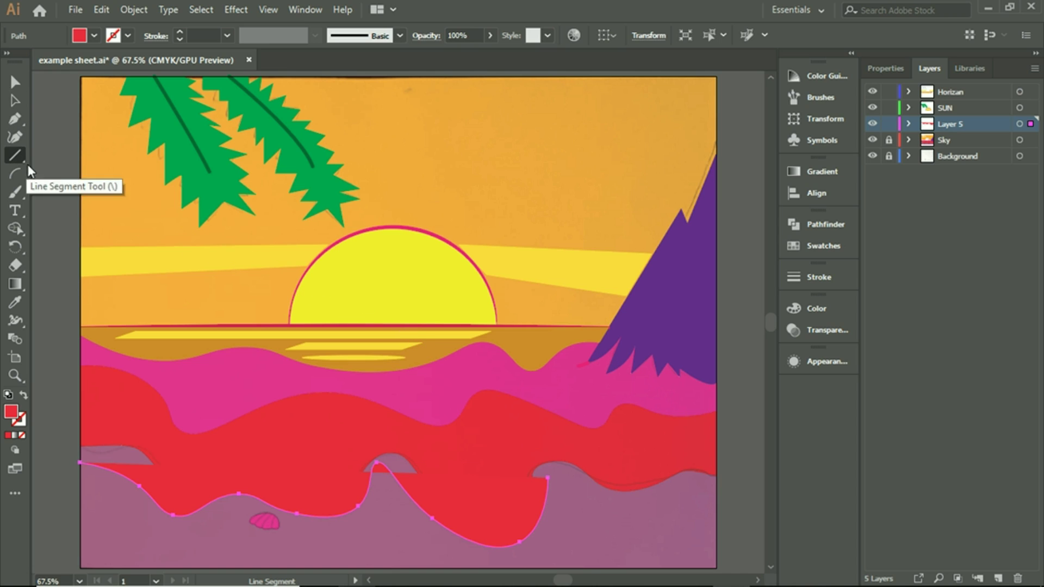
pyautogui.hotkey('ctrl', 'shift', 'a')
# Draw a straight line segment on the purple mountain from its lower-left foot up to the notch beside its peak
pyautogui.moveTo(33, 155); pyautogui.dragTo(715, 154)
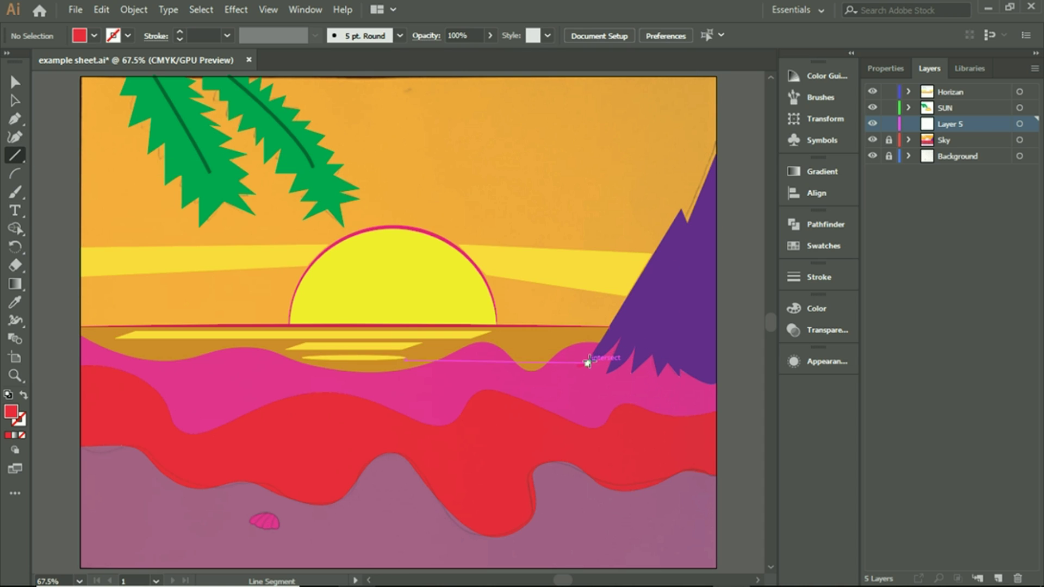
pyautogui.moveTo(588, 363); pyautogui.dragTo(696, 221)
pyautogui.moveTo(687, 221); pyautogui.dragTo(687, 222)
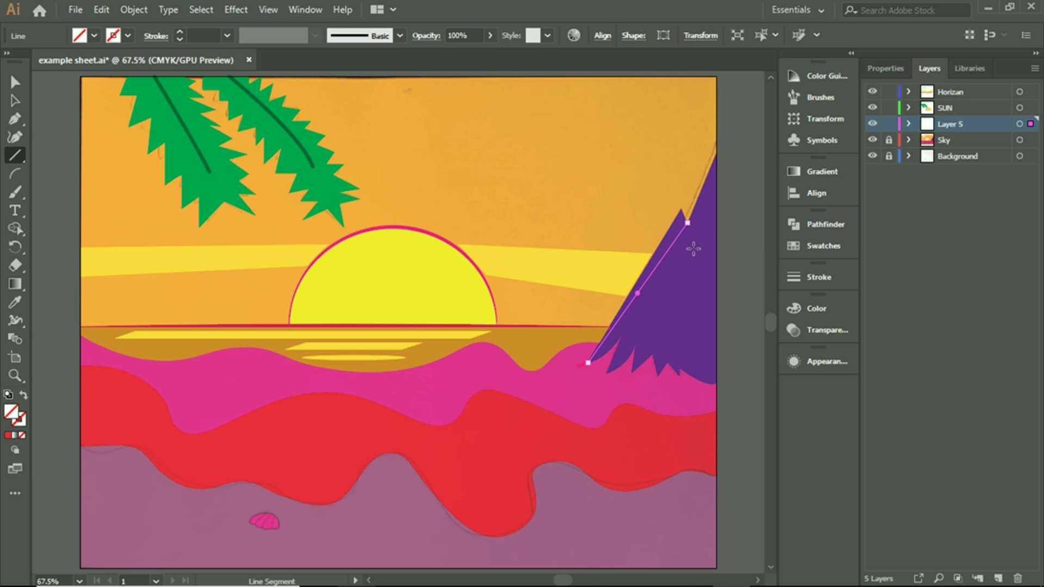
# Draw a second straight line segment on the purple mountain from just below its notch up to the artboard's right edge, adjusting its lower end
pyautogui.moveTo(692, 235); pyautogui.dragTo(716, 184)
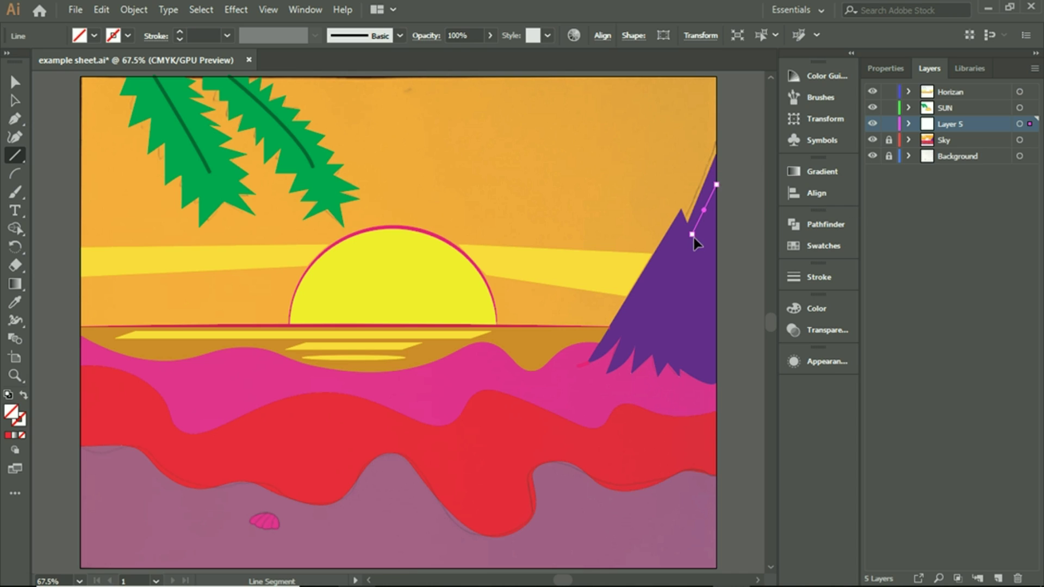
pyautogui.click(14, 98)
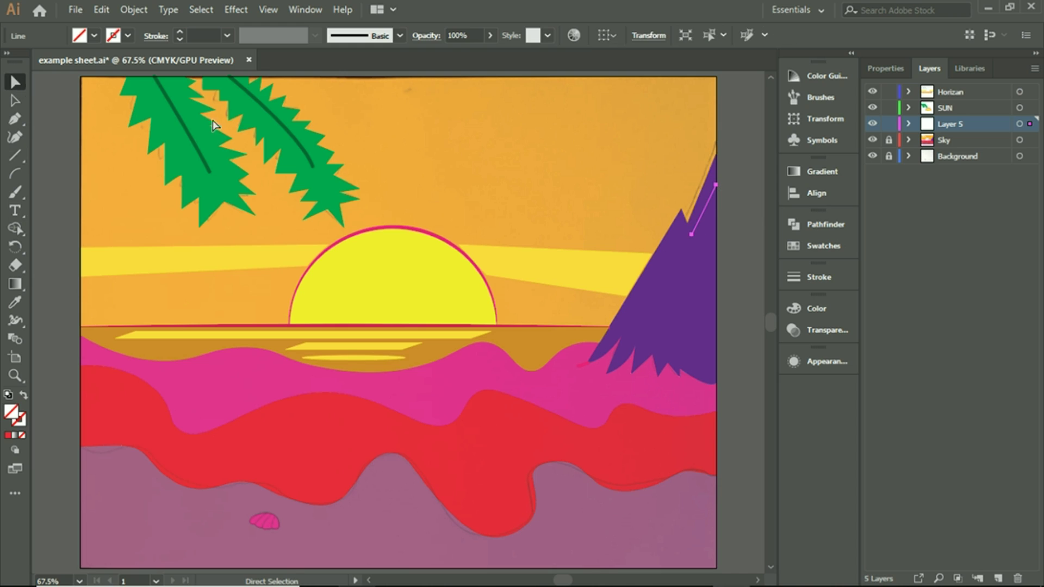
pyautogui.click(692, 235)
pyautogui.moveTo(693, 239); pyautogui.dragTo(690, 232)
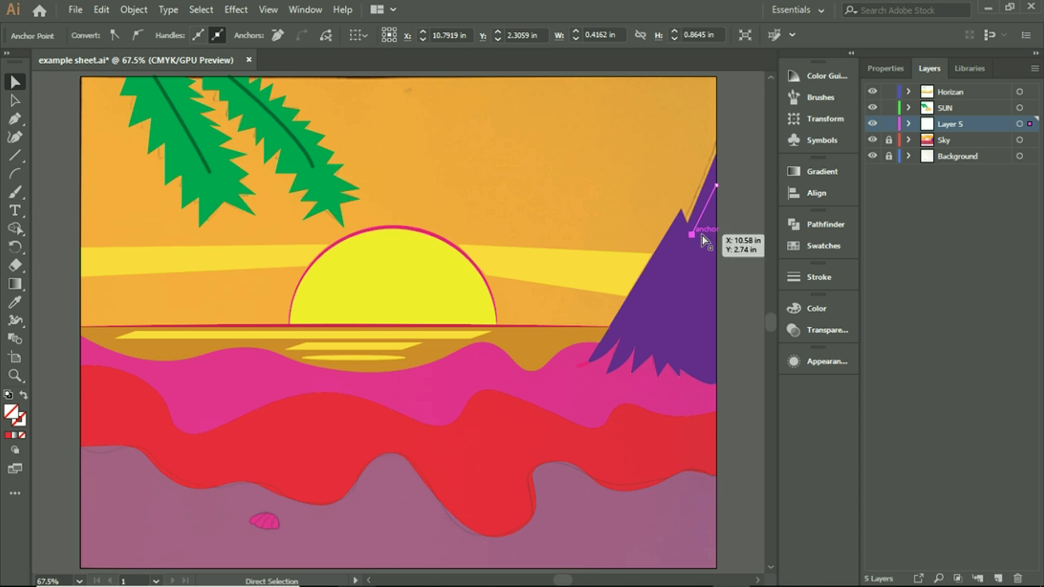
pyautogui.click(736, 219)
# Select both line segments, unlock the Sky layer, and add the purple mountain shapes to the selection
pyautogui.click(686, 233)
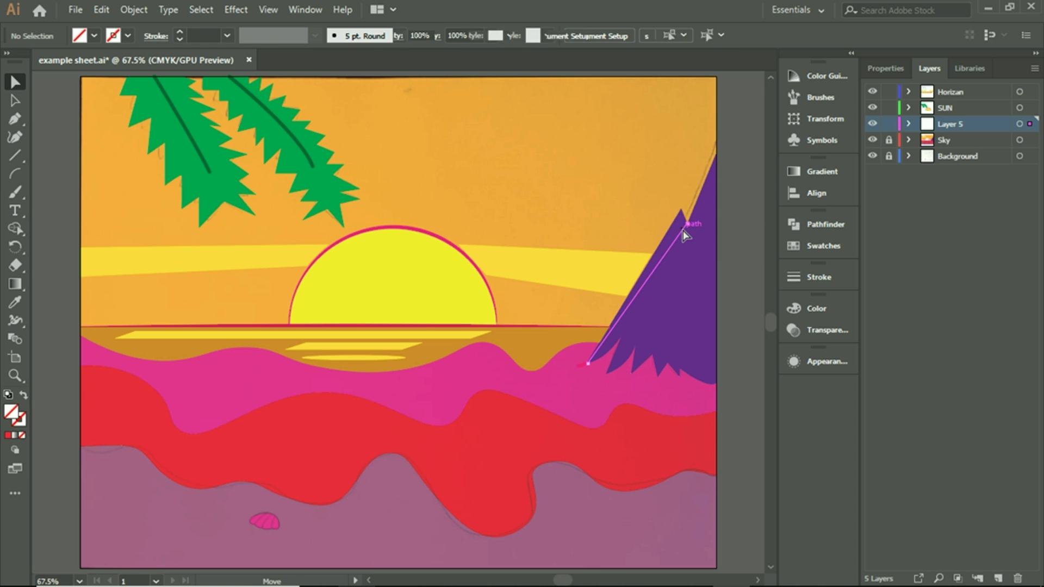
pyautogui.keyDown('ctrl'); pyautogui.click(705, 217); pyautogui.keyUp('ctrl')
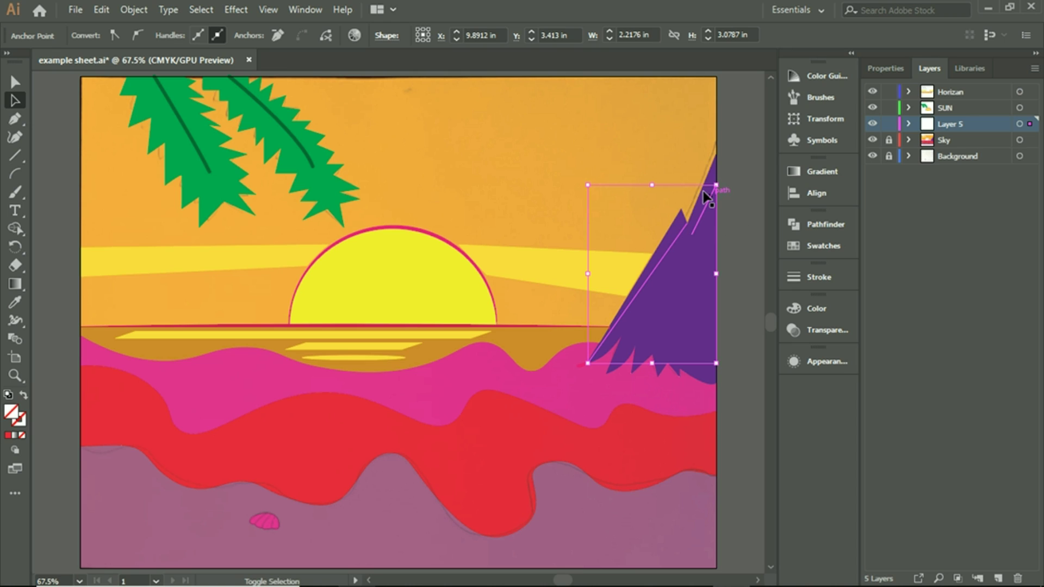
pyautogui.click(889, 140)
pyautogui.keyDown('shift'); pyautogui.click(681, 257); pyautogui.keyUp('shift')
pyautogui.keyDown('shift'); pyautogui.click(685, 262); pyautogui.keyUp('shift')
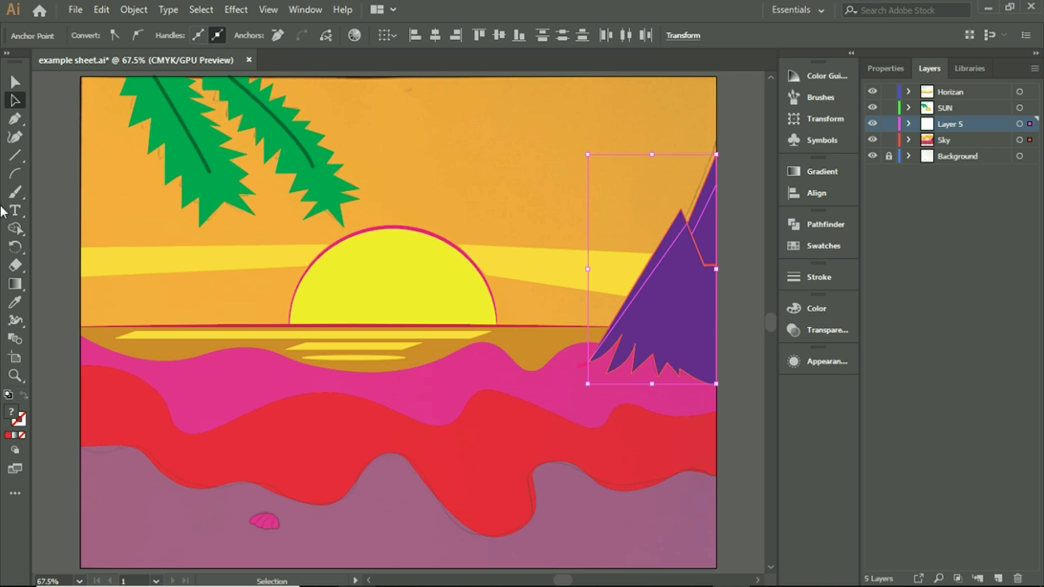
# With the Shape Builder tool active, set the fill to the mauve swatch edited to C=41, M=87, Y=41, K=14
pyautogui.click(15, 231)
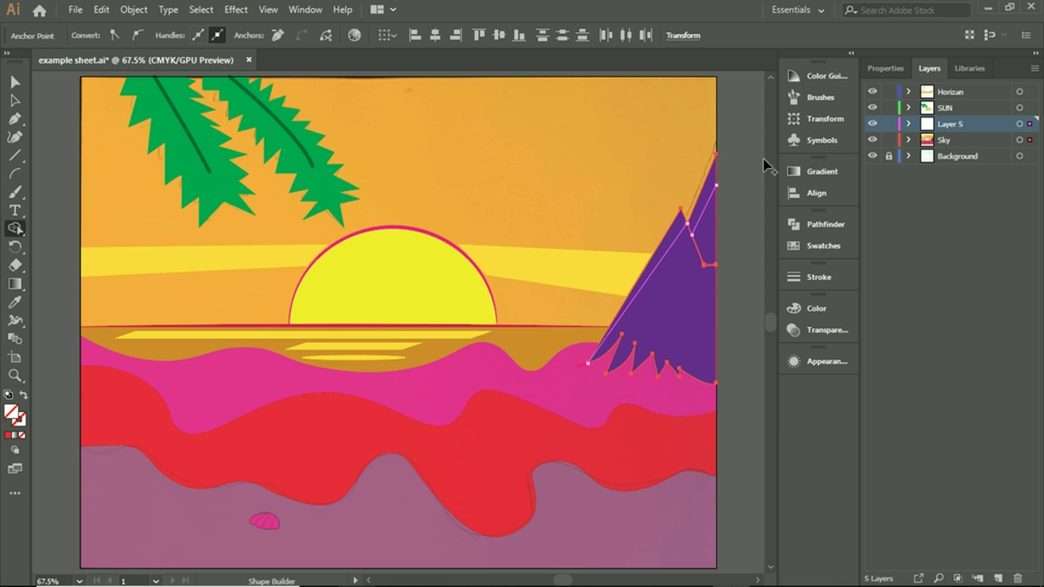
pyautogui.click(883, 69)
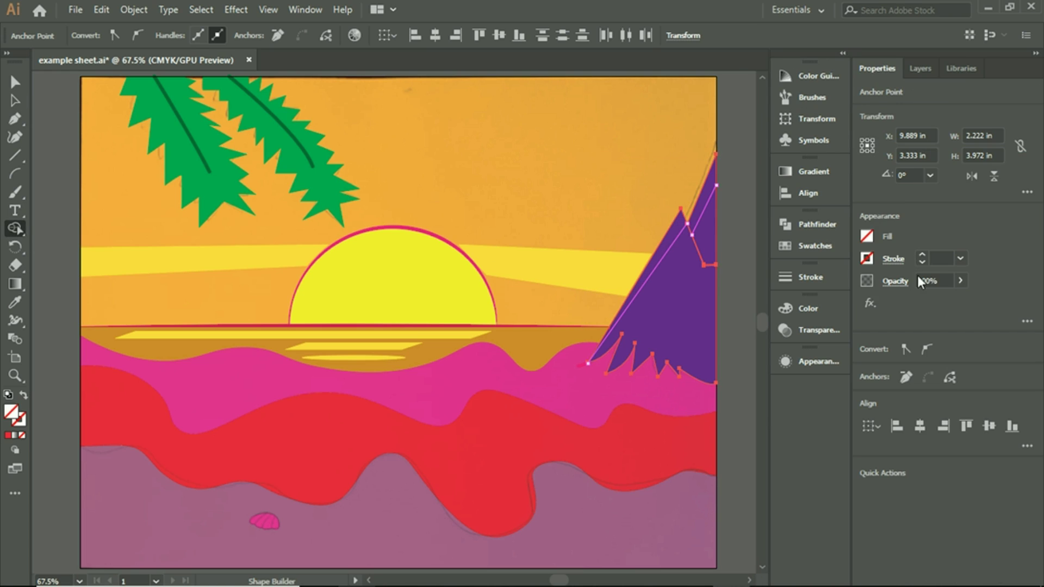
pyautogui.click(870, 238)
pyautogui.doubleClick(850, 305)
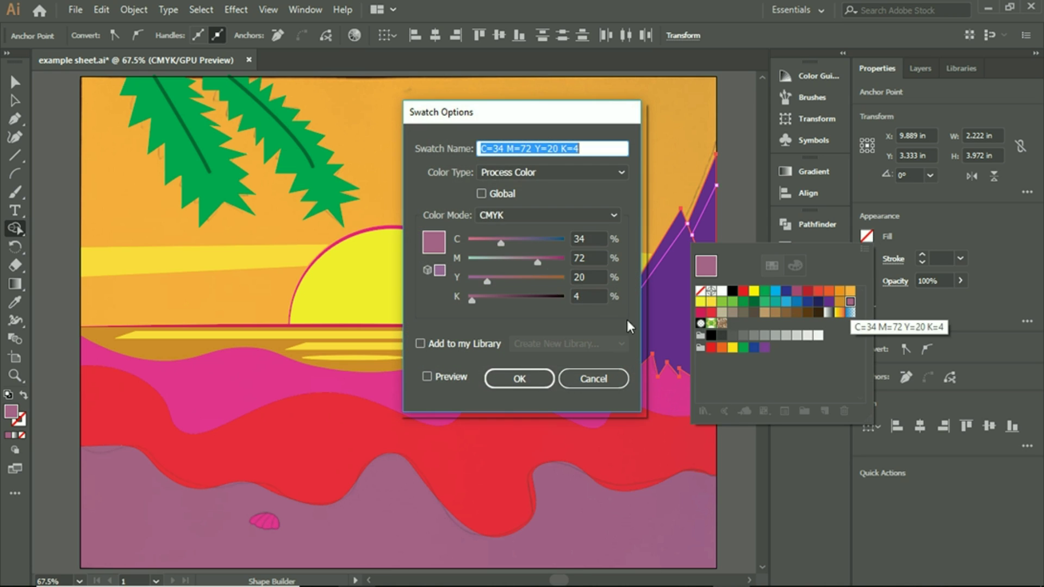
pyautogui.moveTo(540, 262)
pyautogui.mouseDown()
pyautogui.moveTo(523, 262)
pyautogui.moveTo(547, 261)
pyautogui.mouseUp()
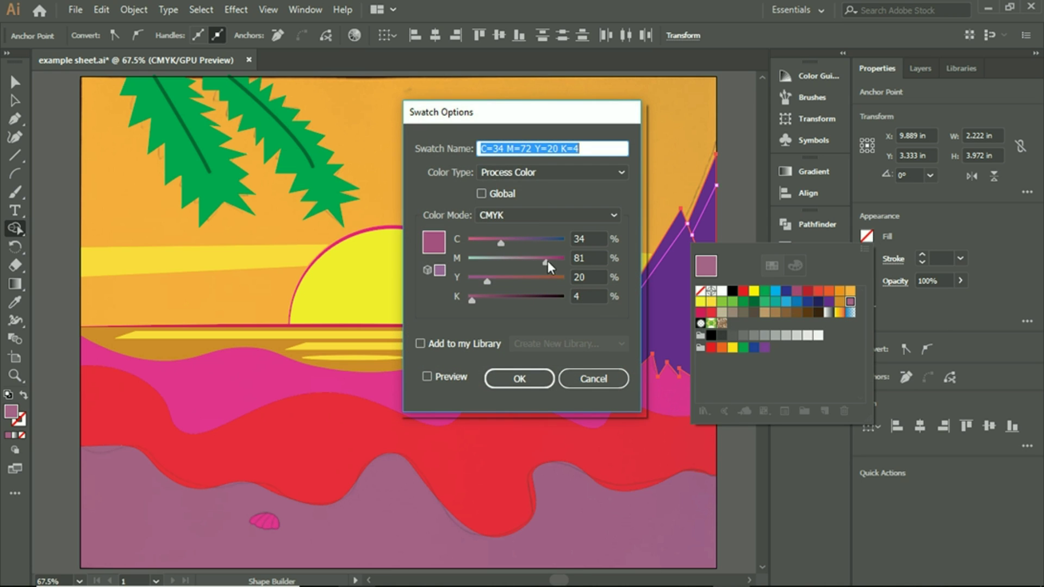
pyautogui.moveTo(486, 282); pyautogui.dragTo(507, 281)
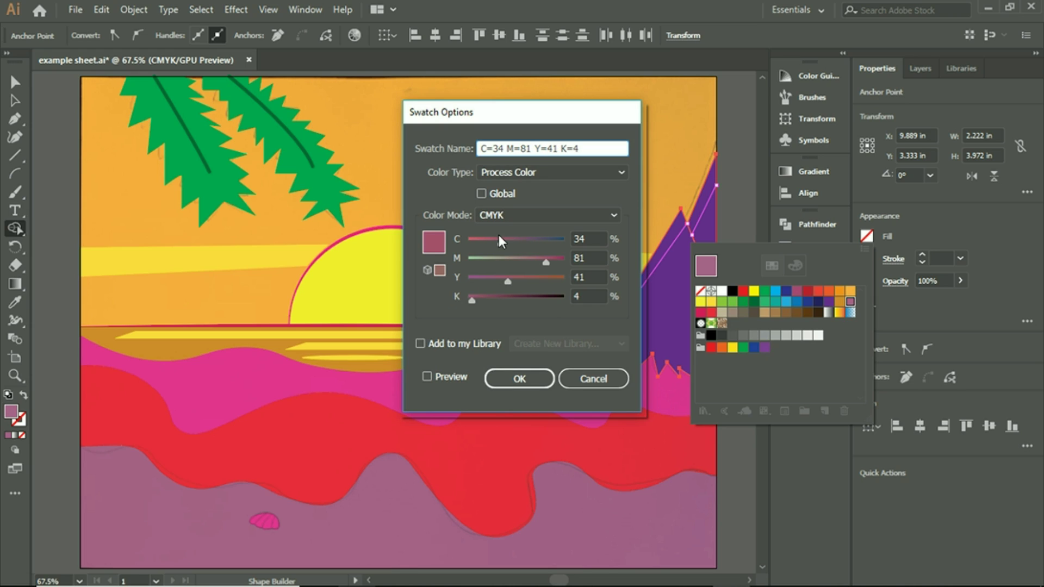
pyautogui.moveTo(489, 246); pyautogui.dragTo(549, 265)
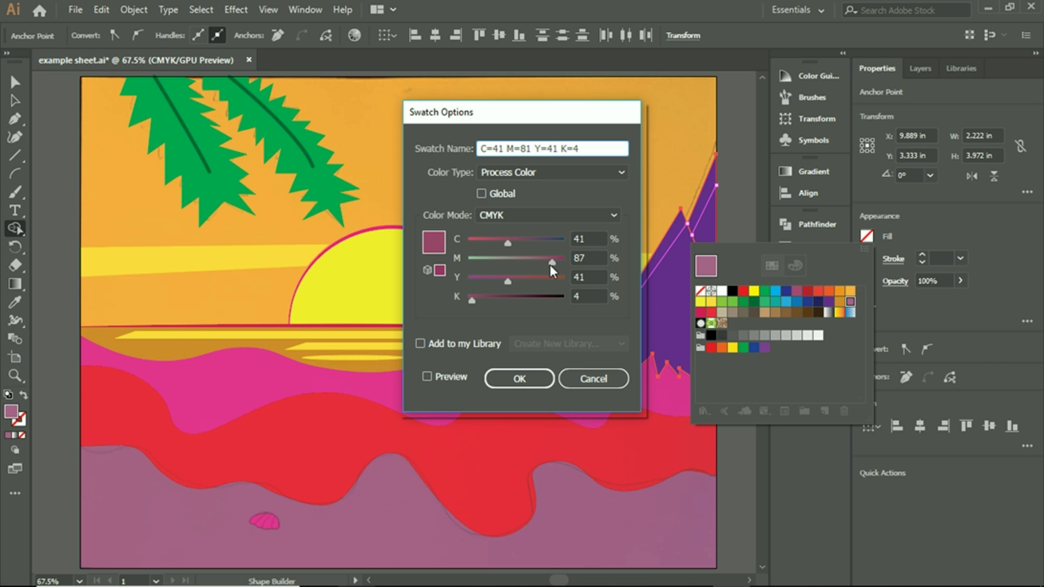
pyautogui.moveTo(475, 298); pyautogui.dragTo(481, 300)
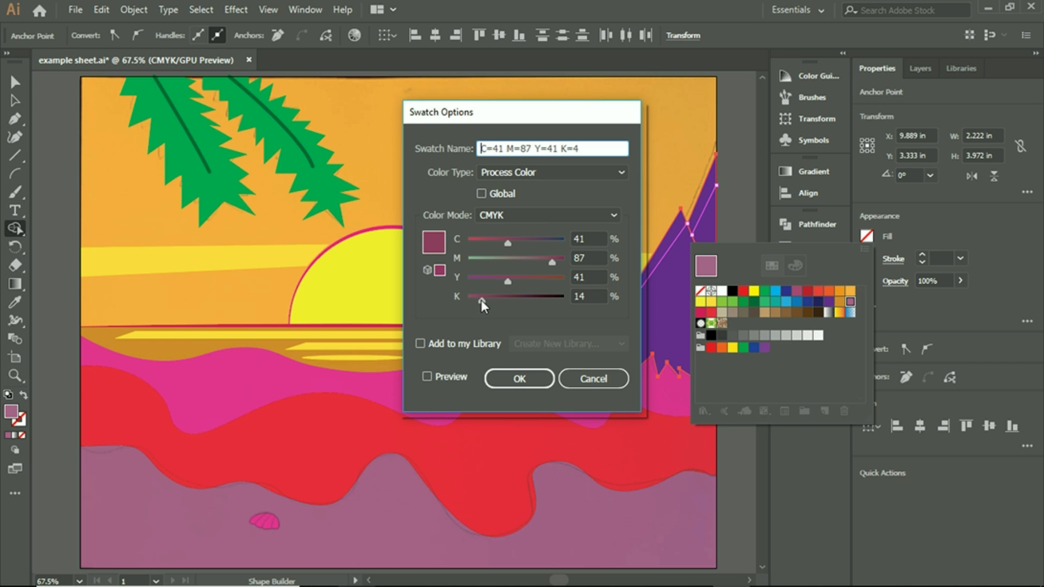
pyautogui.click(519, 377)
# Split off the mountain's outer strips along both line segments as mauve-filled shapes with the Shape Builder tool, and deselect
pyautogui.click(729, 203)
pyautogui.moveTo(675, 240); pyautogui.dragTo(711, 209)
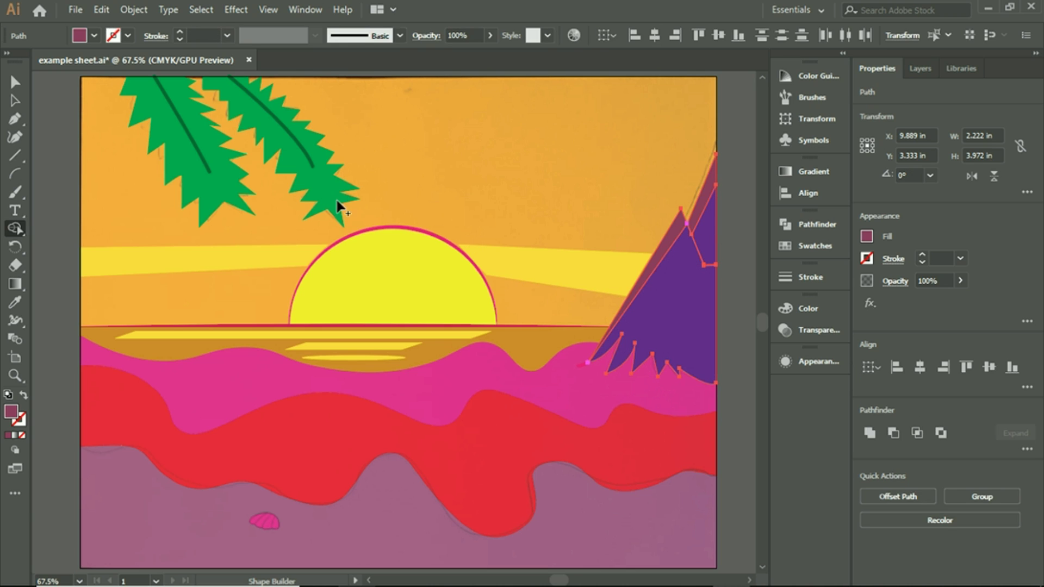
pyautogui.click(15, 101)
pyautogui.click(158, 207)
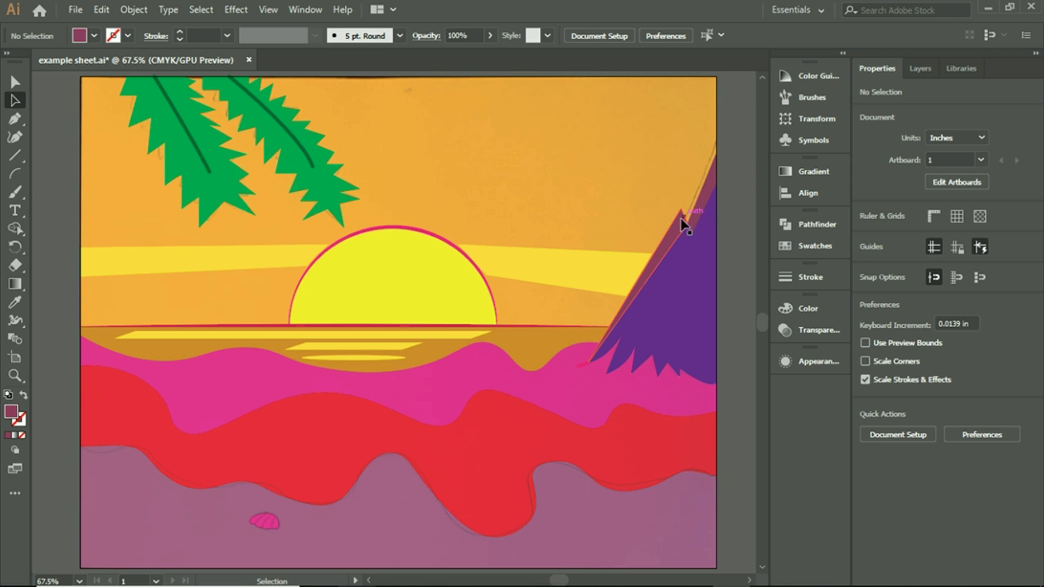
pyautogui.click(709, 202)
pyautogui.click(706, 201)
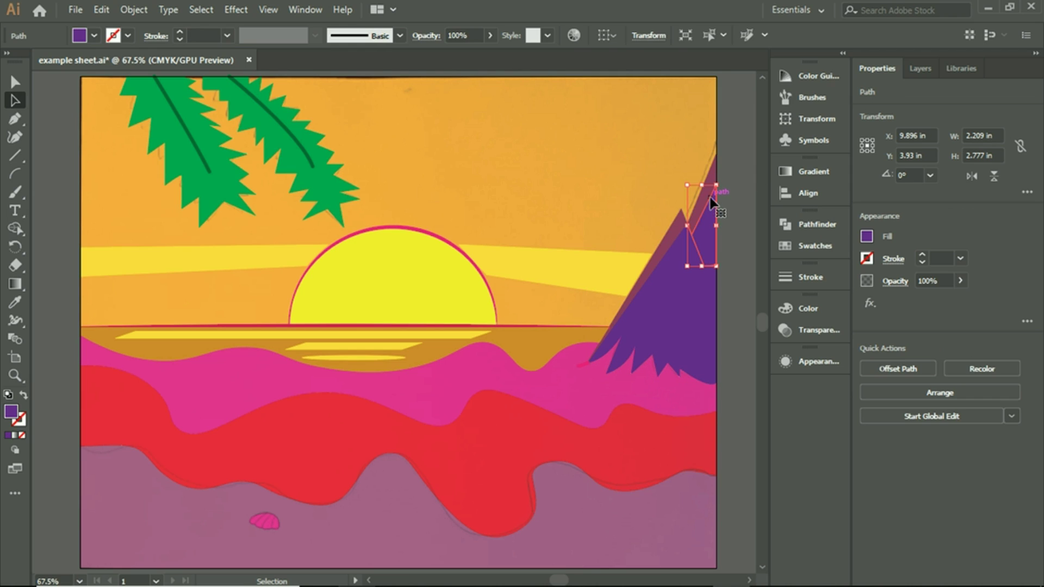
pyautogui.click(665, 250)
pyautogui.click(729, 213)
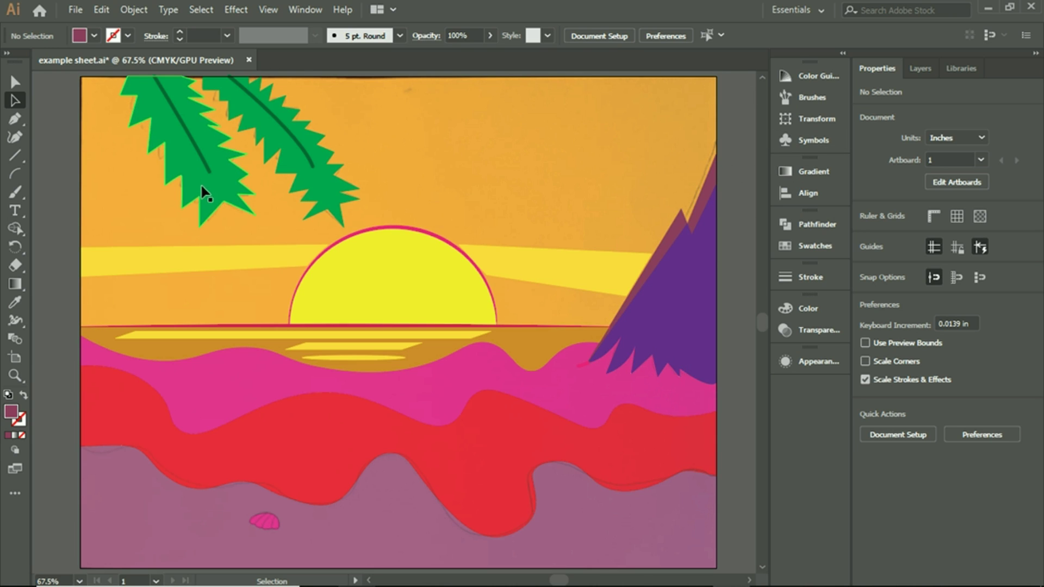
# Give both green palm leaves a 3 px light green outline in C=58 M=0 Y=100 K=0, and deselect them
pyautogui.click(312, 191)
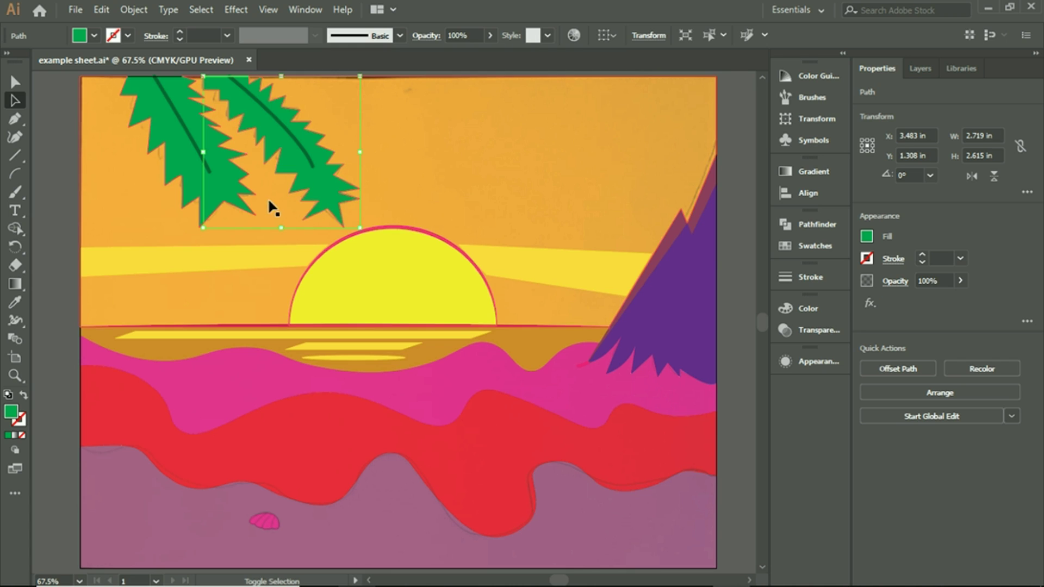
pyautogui.keyDown('shift'); pyautogui.click(234, 194); pyautogui.keyUp('shift')
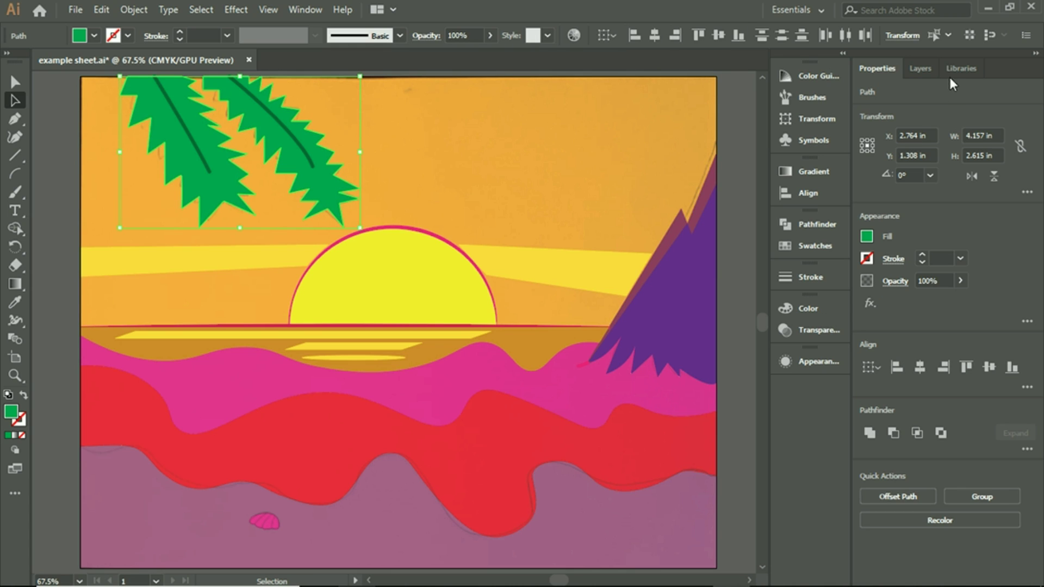
pyautogui.click(919, 69)
pyautogui.click(877, 68)
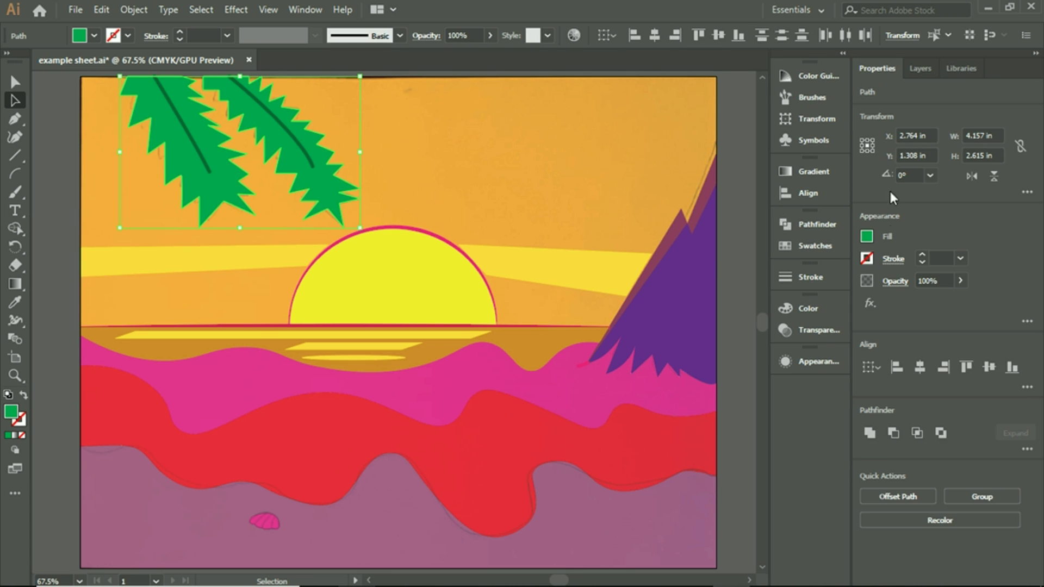
pyautogui.click(865, 259)
pyautogui.click(732, 326)
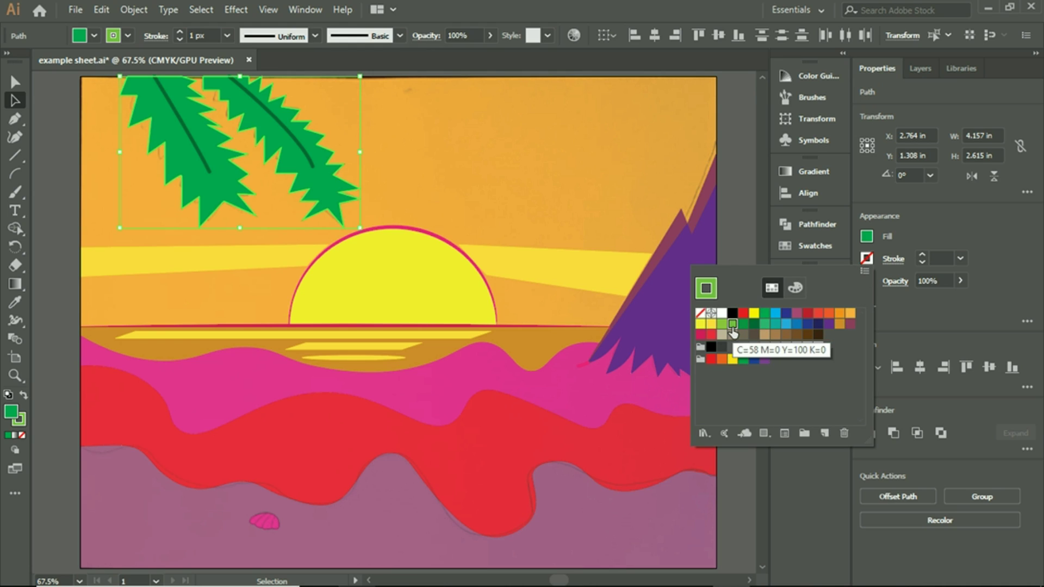
pyautogui.click(921, 256)
pyautogui.click(921, 256)
pyautogui.click(921, 256)
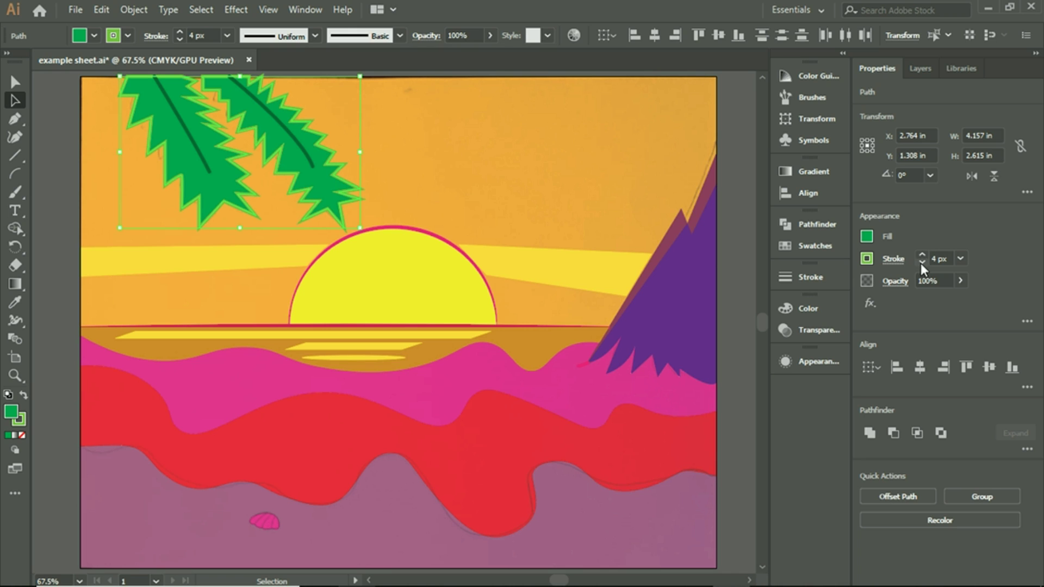
pyautogui.click(733, 188)
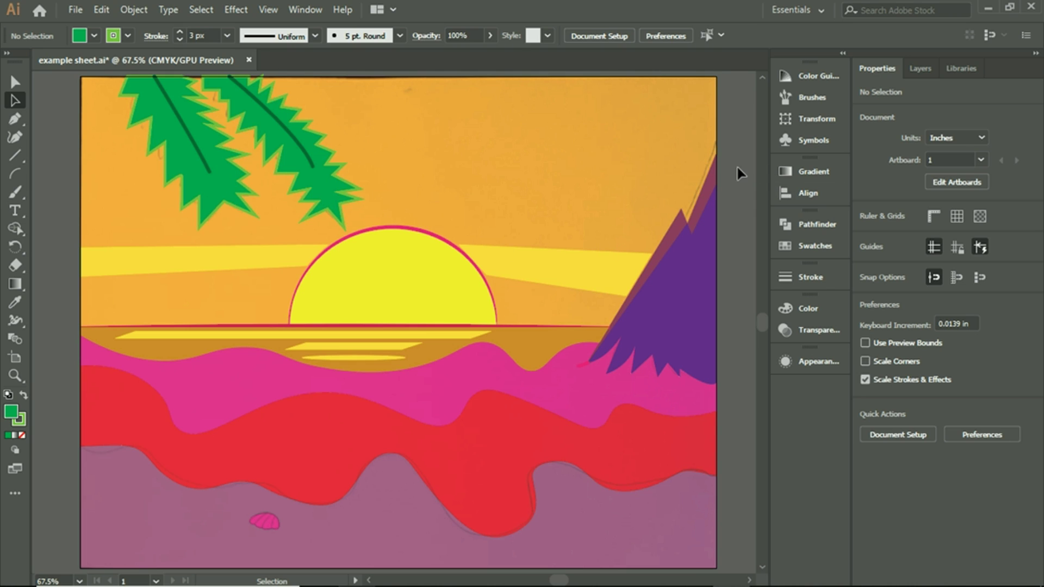
pyautogui.scroll(-1, 737, 165)
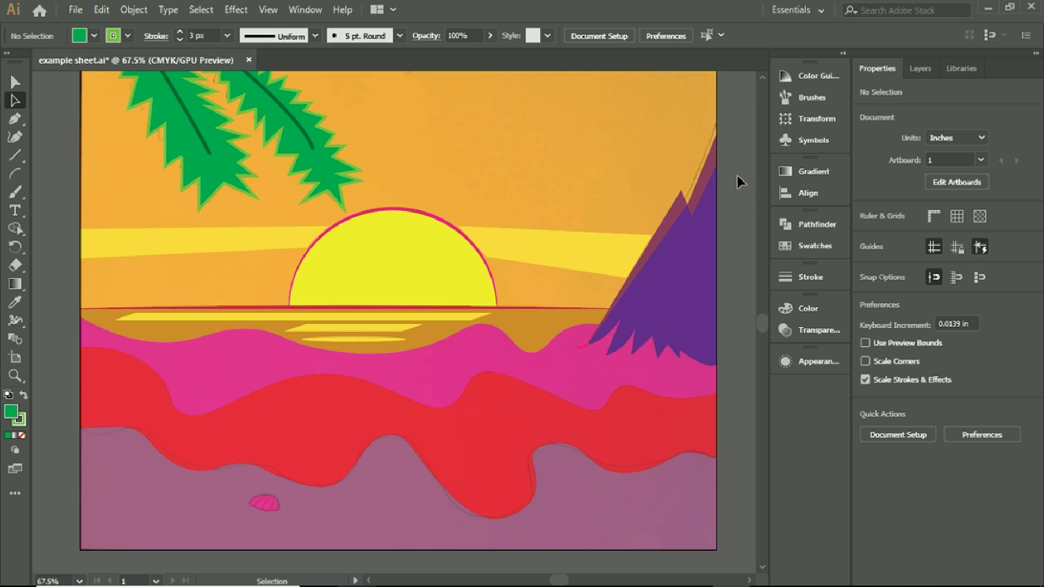
pyautogui.scroll(1, 54, 169)
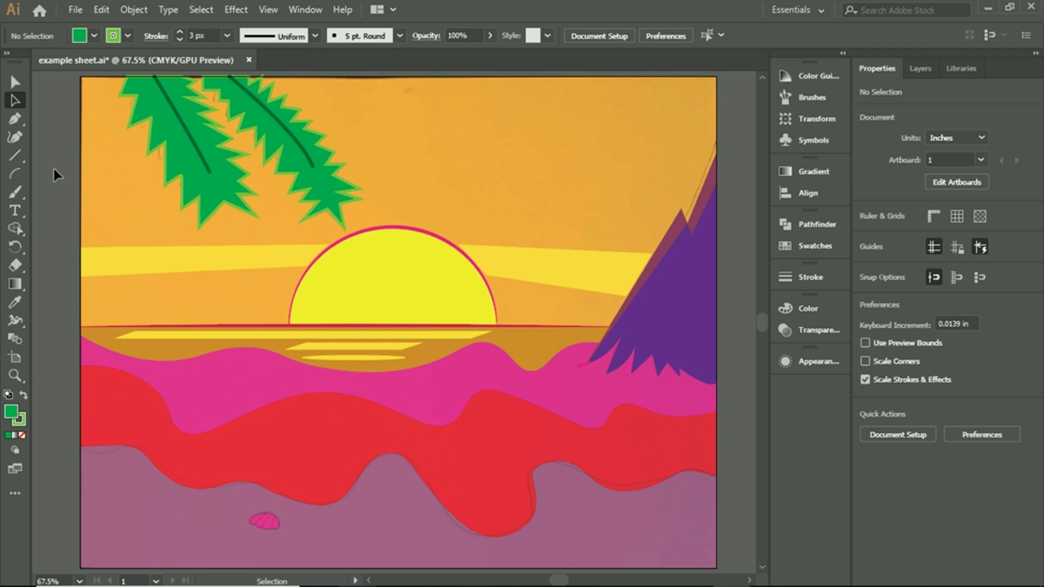